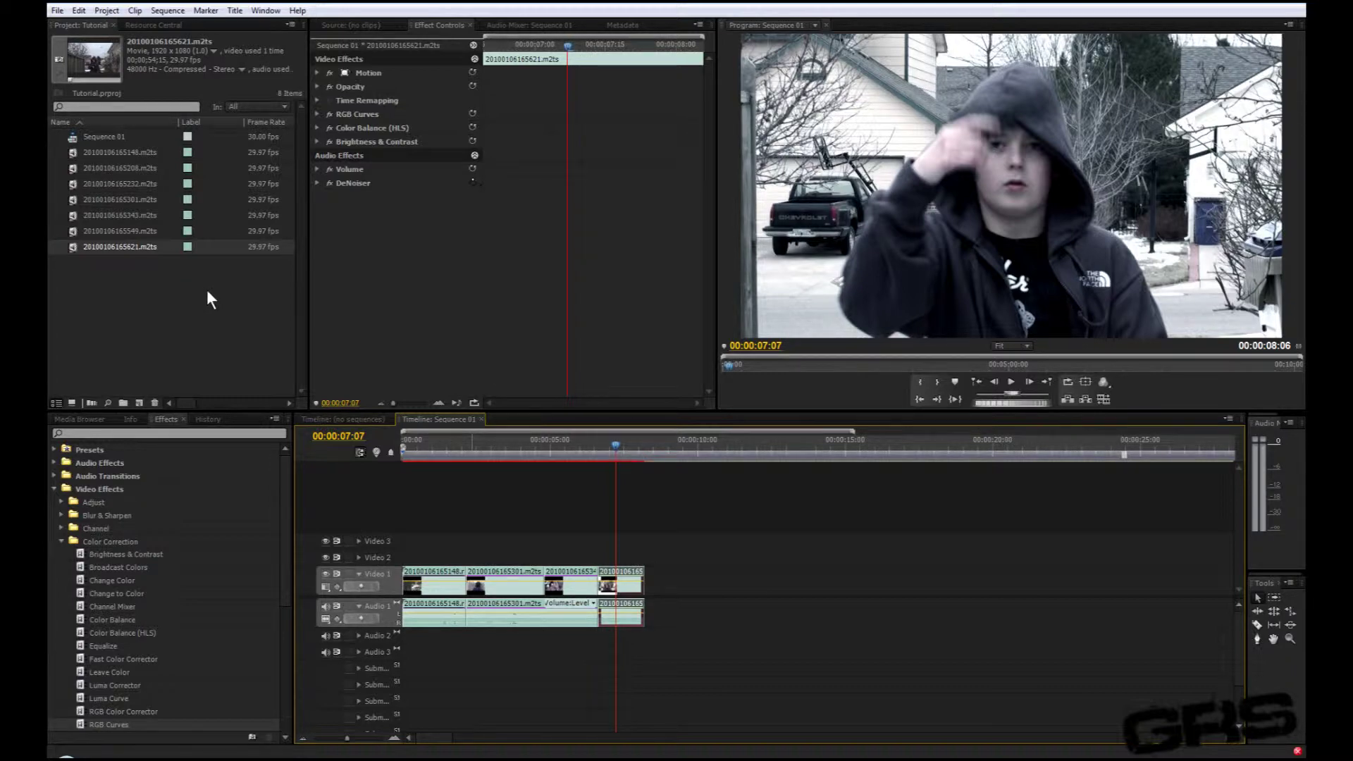
Import Muzzle_Flash_Straight_06.mov from the AUSTENS HD (K:) drive into the project.
{"action": "left_click", "coordinate": [201, 291]}
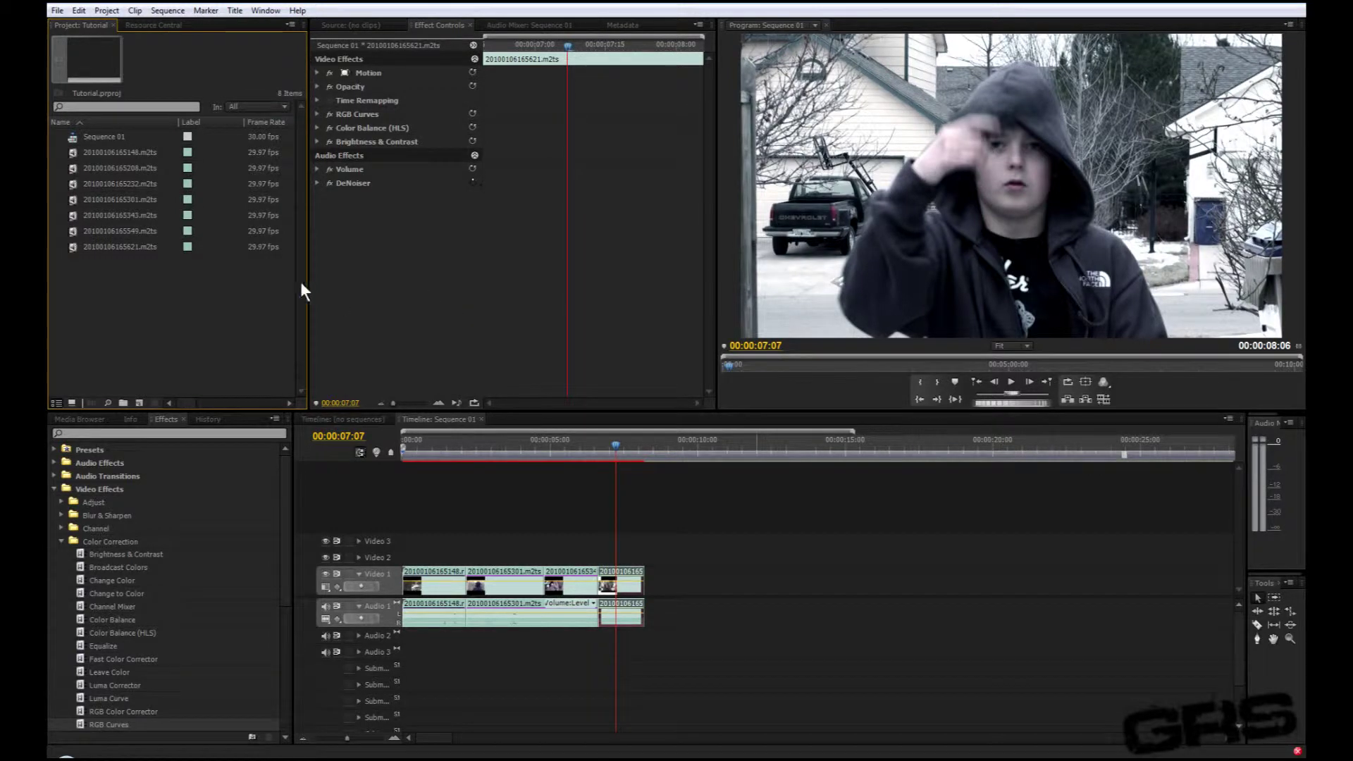
{"action": "double_click", "coordinate": [146, 283]}
{"action": "left_click", "coordinate": [541, 423]}
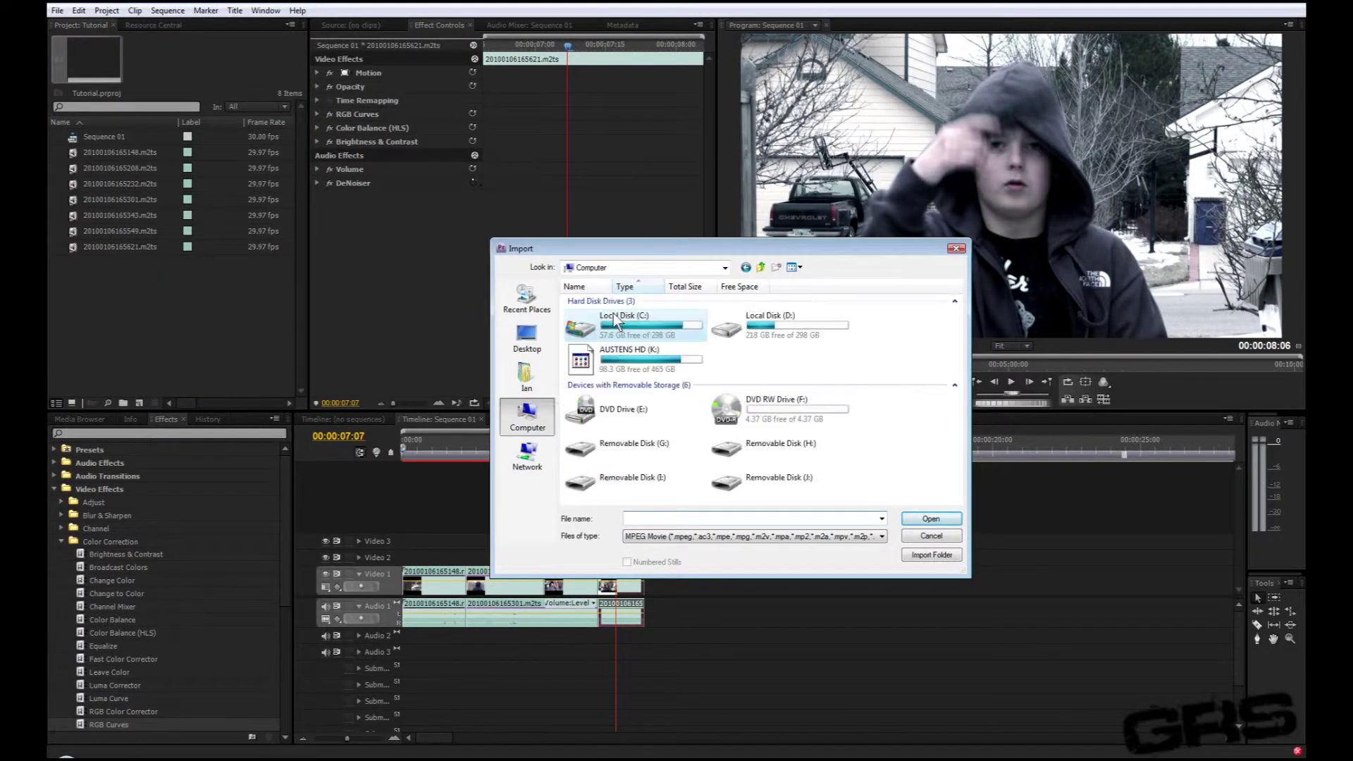
{"action": "double_click", "coordinate": [634, 349]}
{"action": "double_click", "coordinate": [586, 388]}
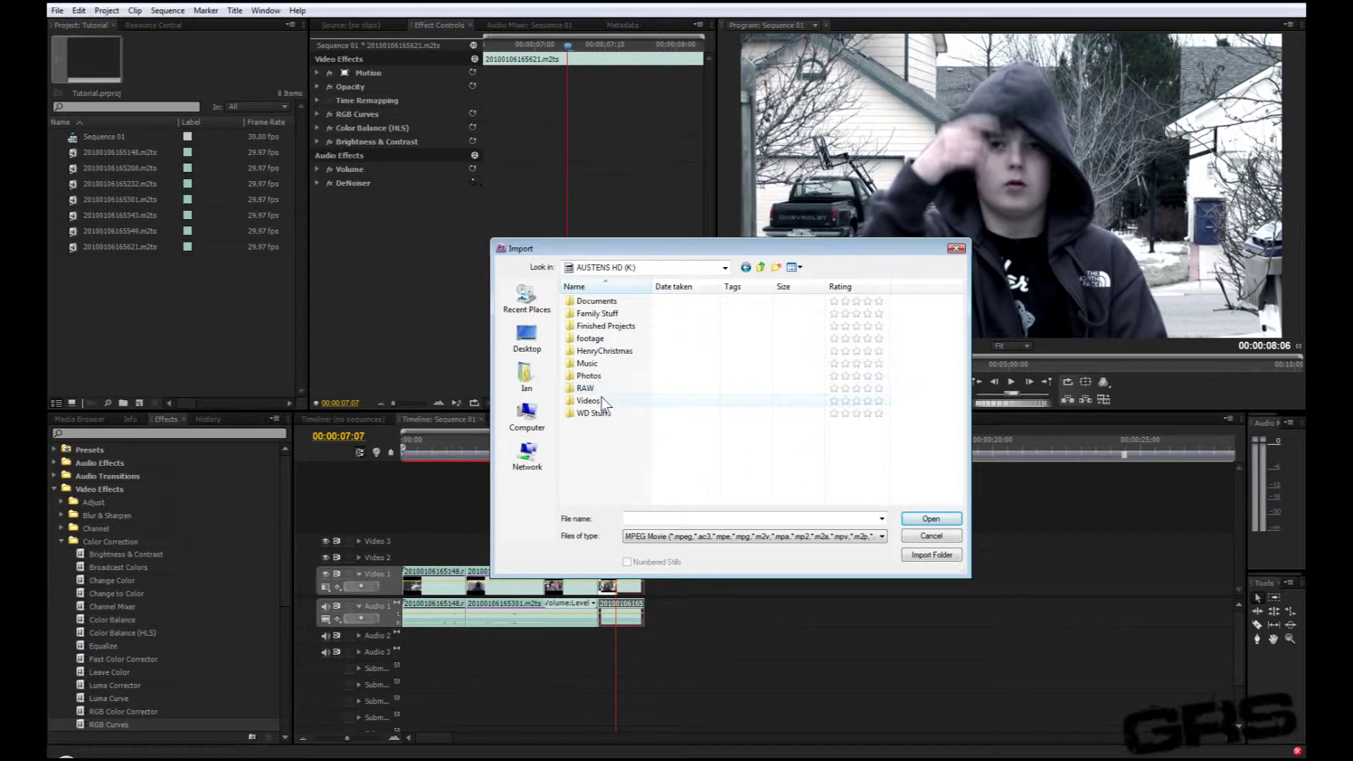
{"action": "double_click", "coordinate": [595, 399]}
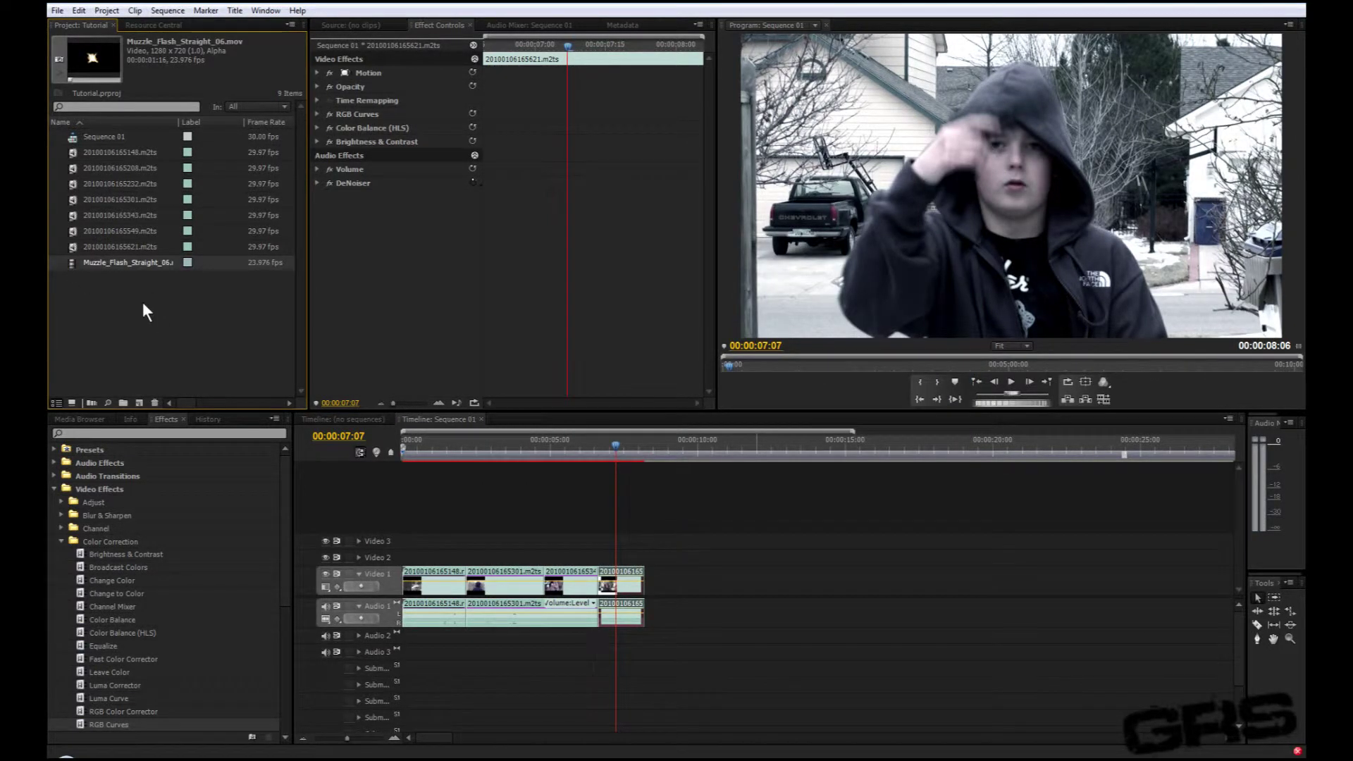
Import the DarkRiders.wav music track from the top of the K: drive.
{"action": "double_click", "coordinate": [145, 306]}
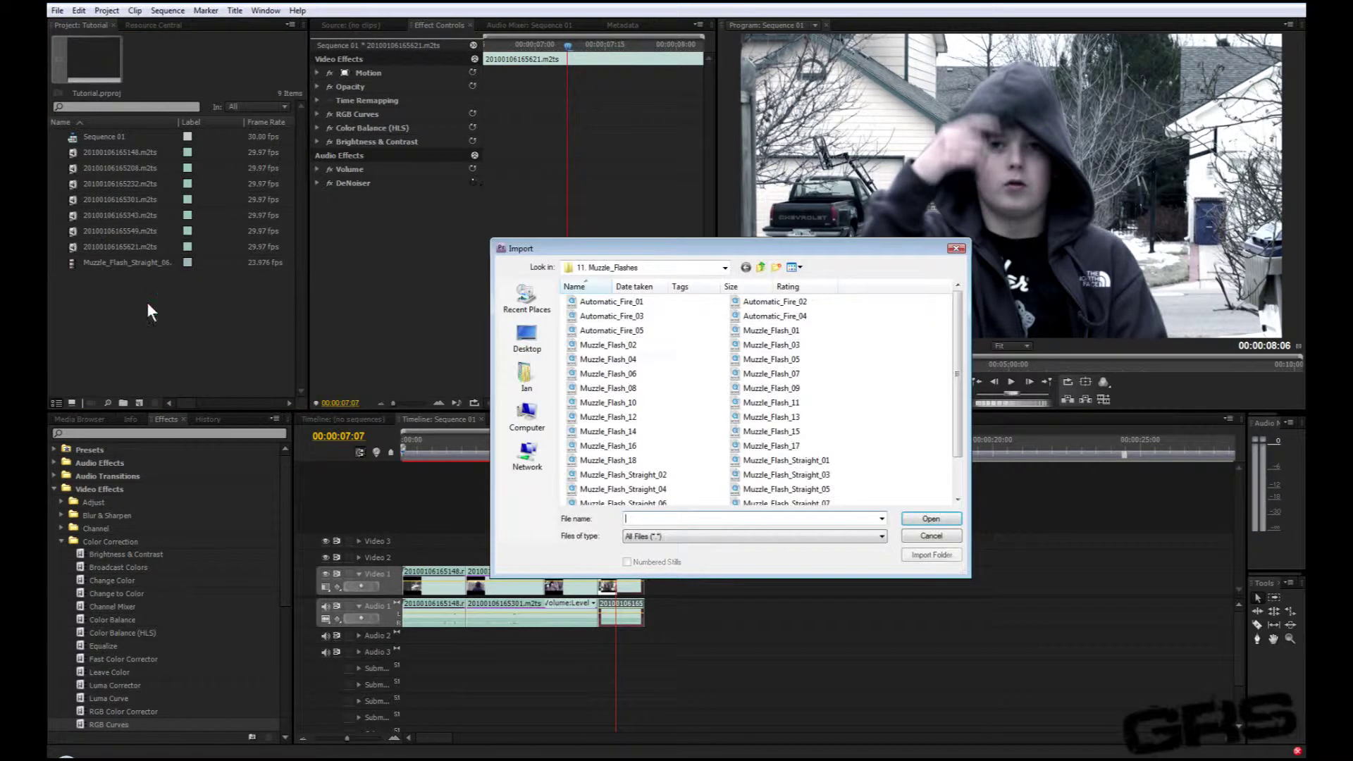
{"action": "left_click", "coordinate": [760, 268]}
{"action": "left_click", "coordinate": [761, 267]}
{"action": "left_click", "coordinate": [761, 268]}
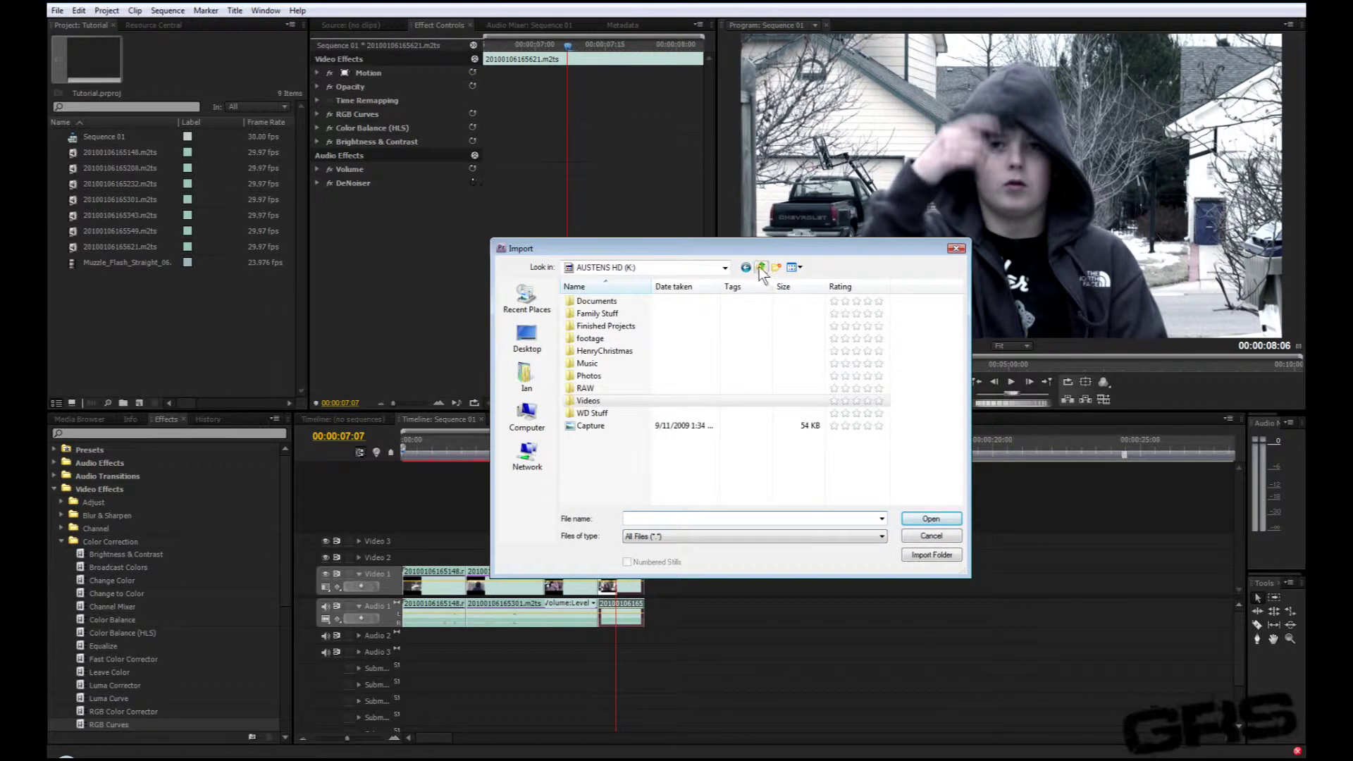
{"action": "left_click", "coordinate": [761, 268]}
{"action": "double_click", "coordinate": [663, 346]}
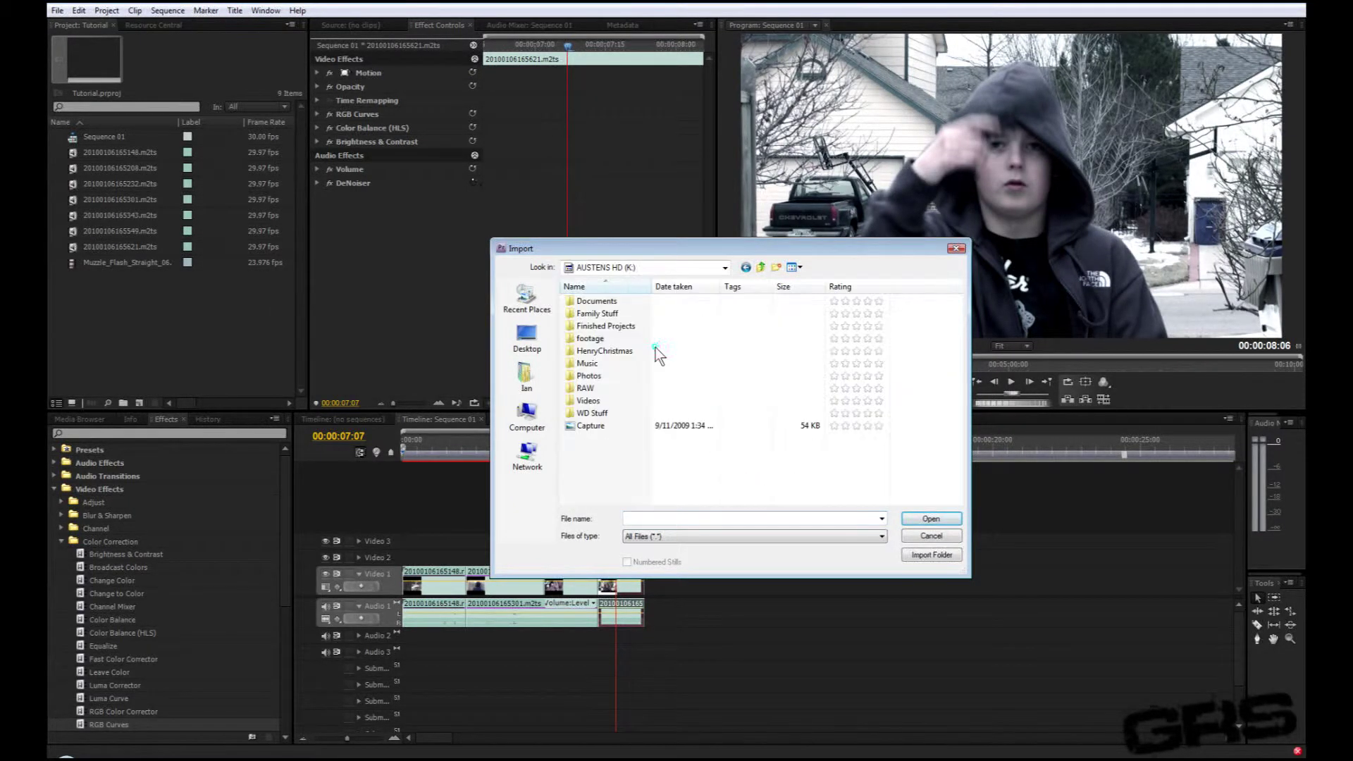
{"action": "double_click", "coordinate": [603, 386]}
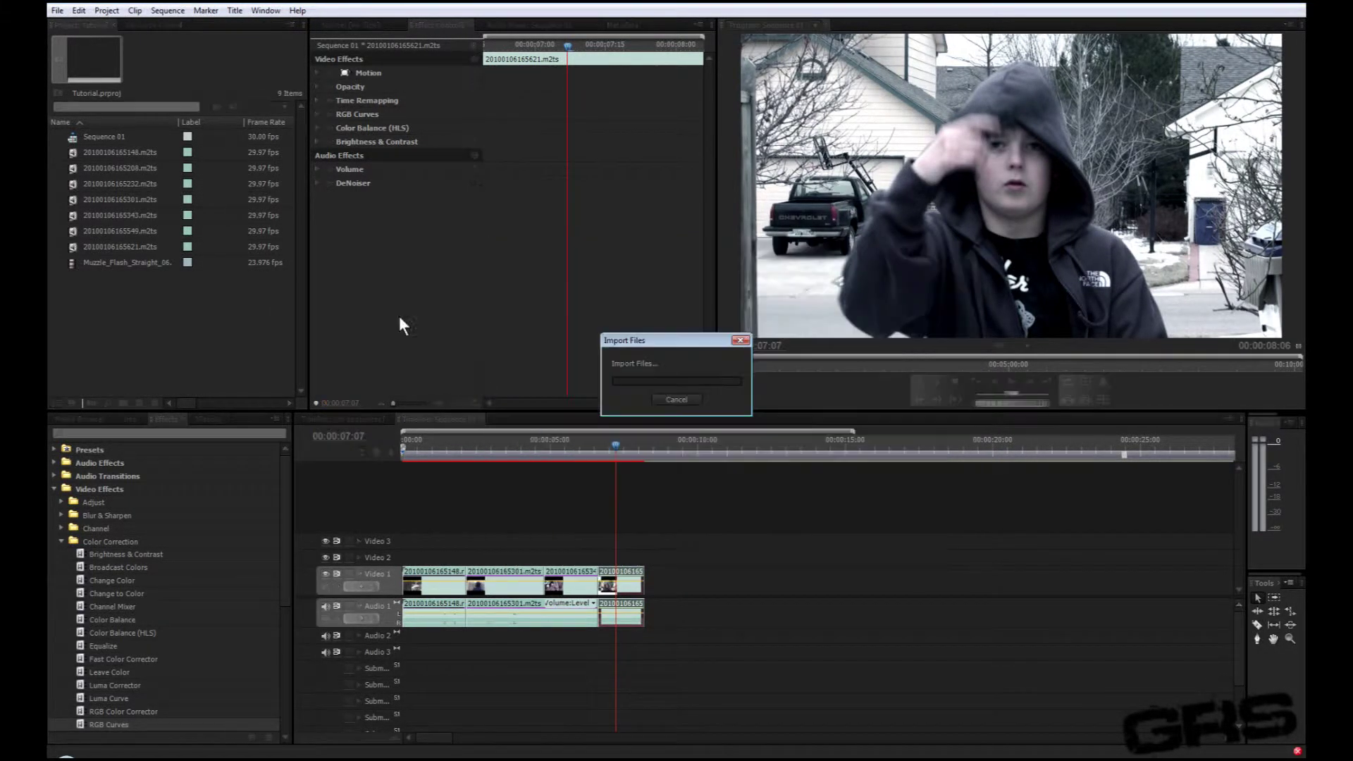
Import the Small_Gun_Shot.wav sound effect from the parent folder.
{"action": "double_click", "coordinate": [184, 324]}
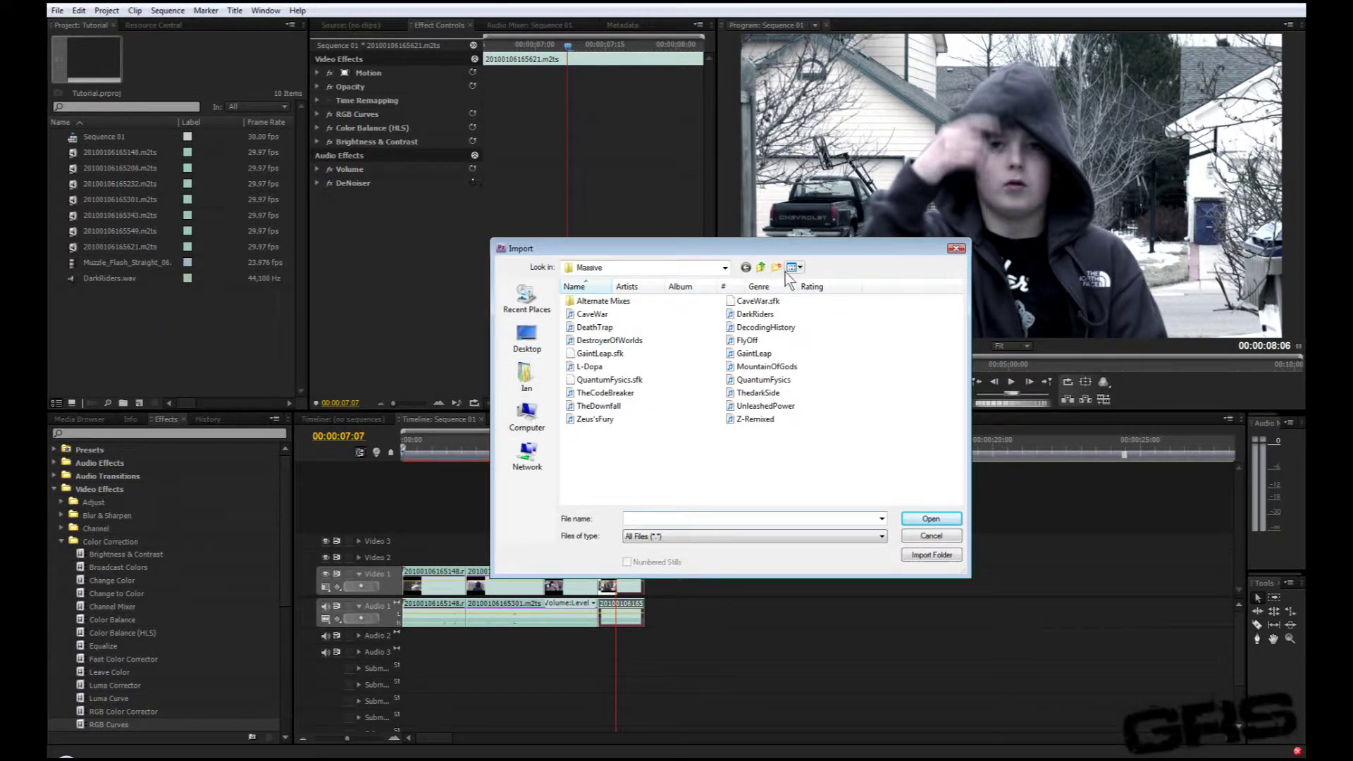
{"action": "left_click", "coordinate": [761, 268]}
{"action": "double_click", "coordinate": [606, 423]}
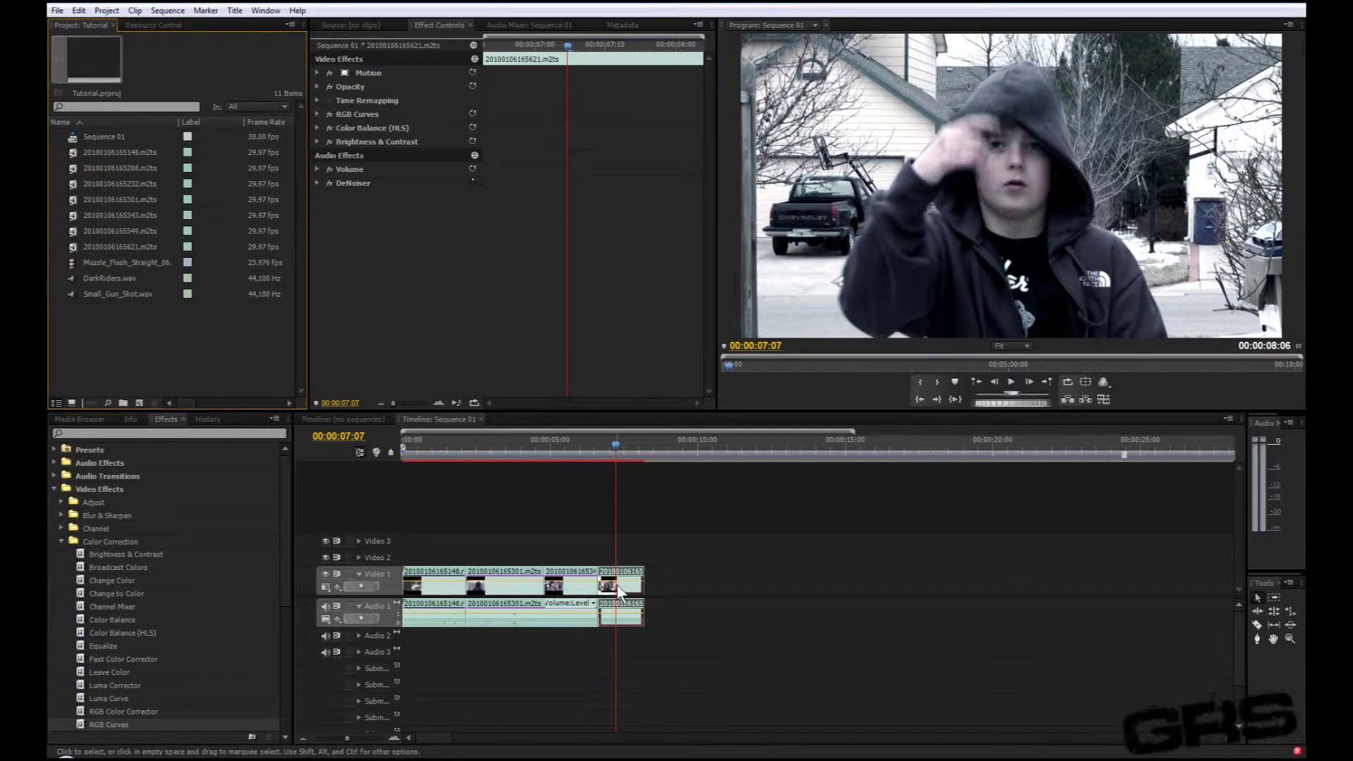
{"action": "left_click", "coordinate": [610, 544]}
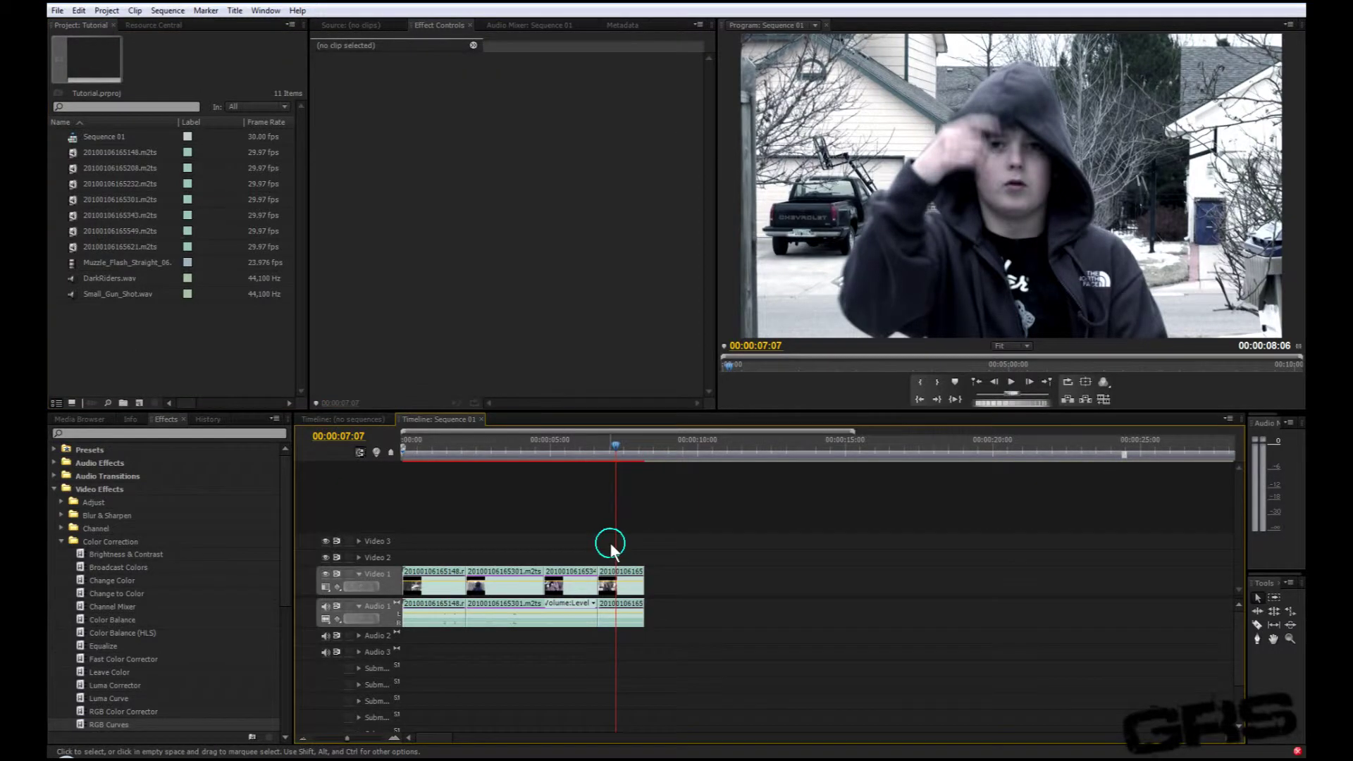
{"action": "left_click", "coordinate": [620, 592]}
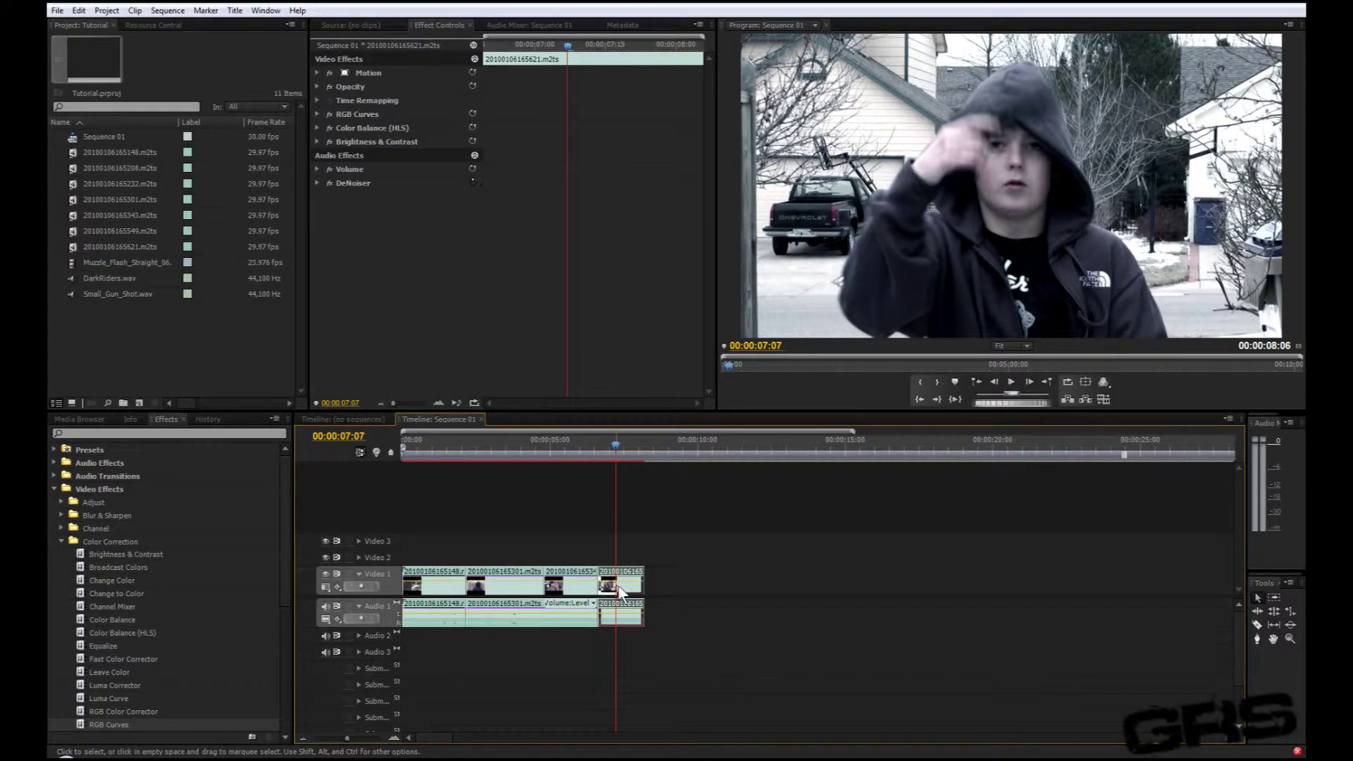
{"action": "right_click", "coordinate": [620, 592]}
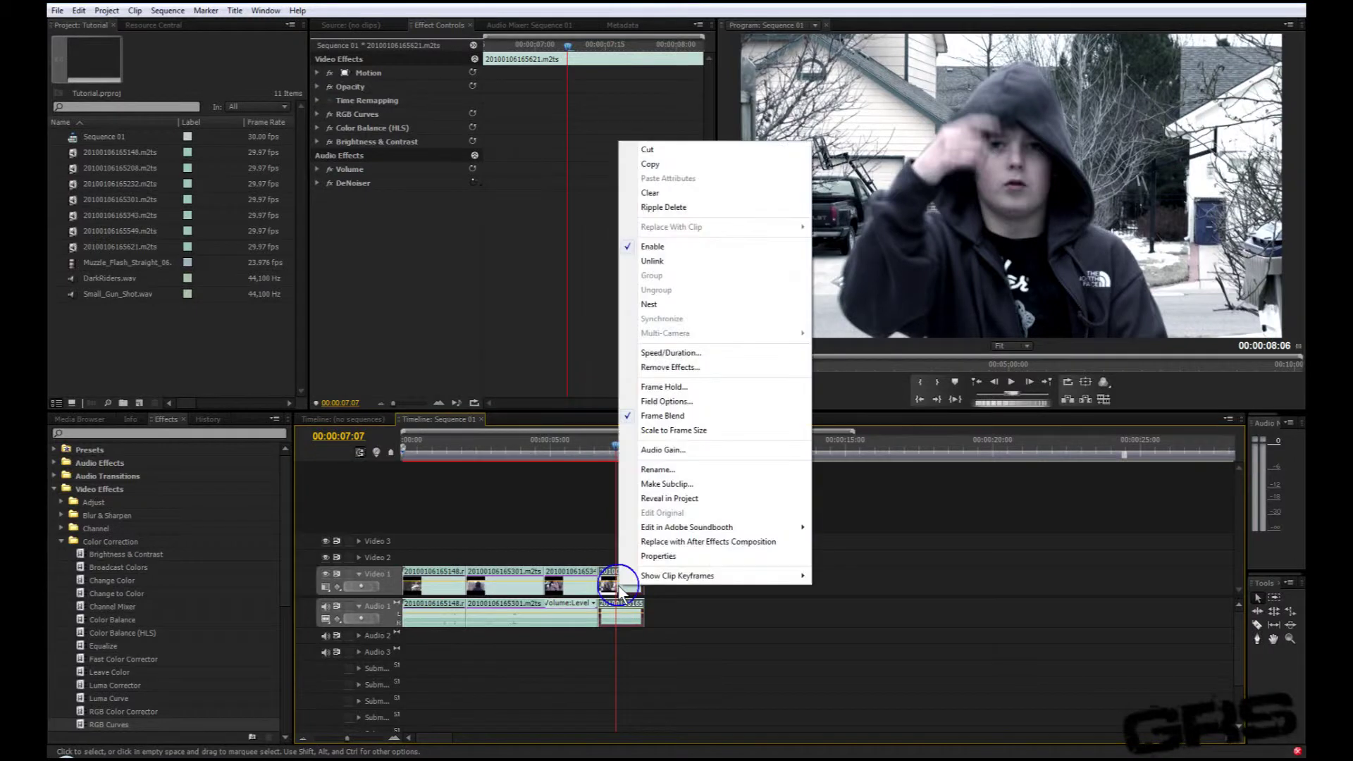
{"action": "left_click", "coordinate": [667, 355]}
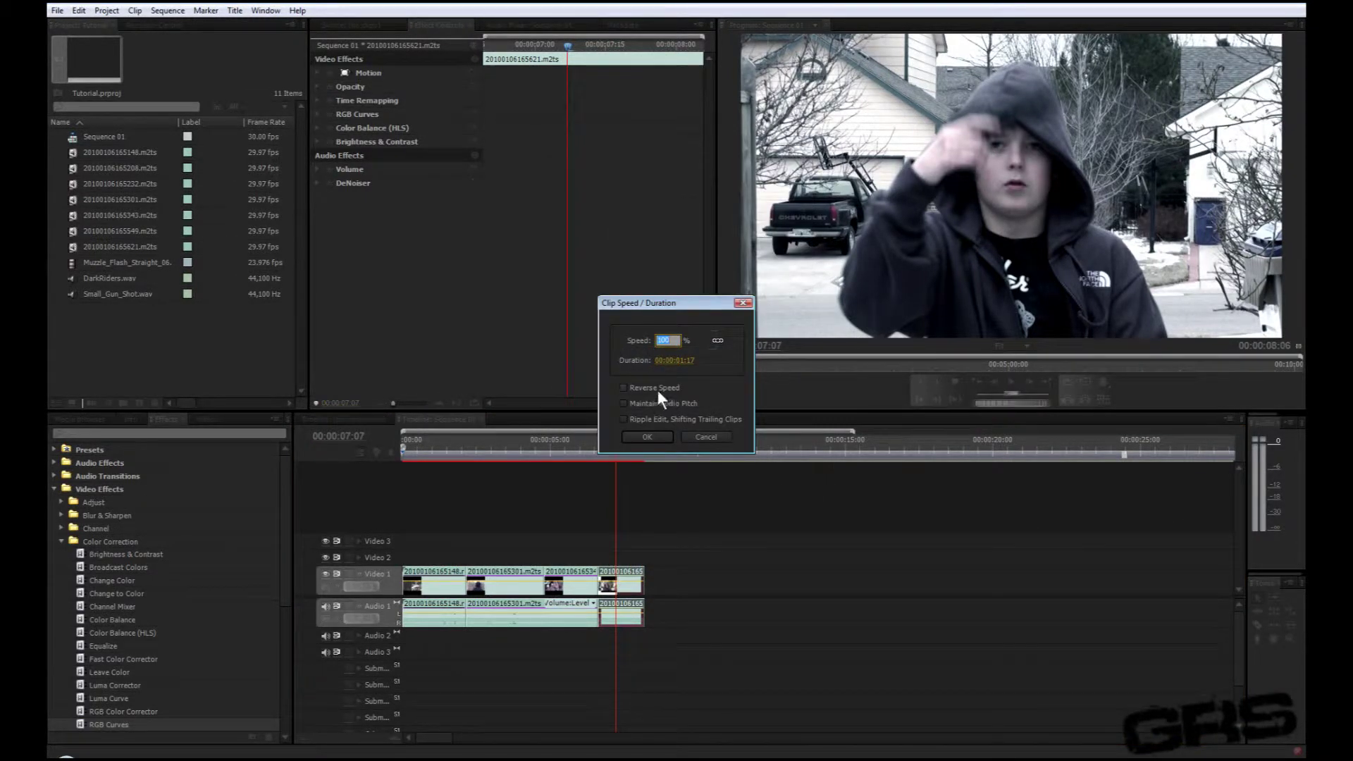
{"action": "left_click", "coordinate": [653, 387]}
{"action": "left_click", "coordinate": [654, 385]}
{"action": "left_click", "coordinate": [647, 437]}
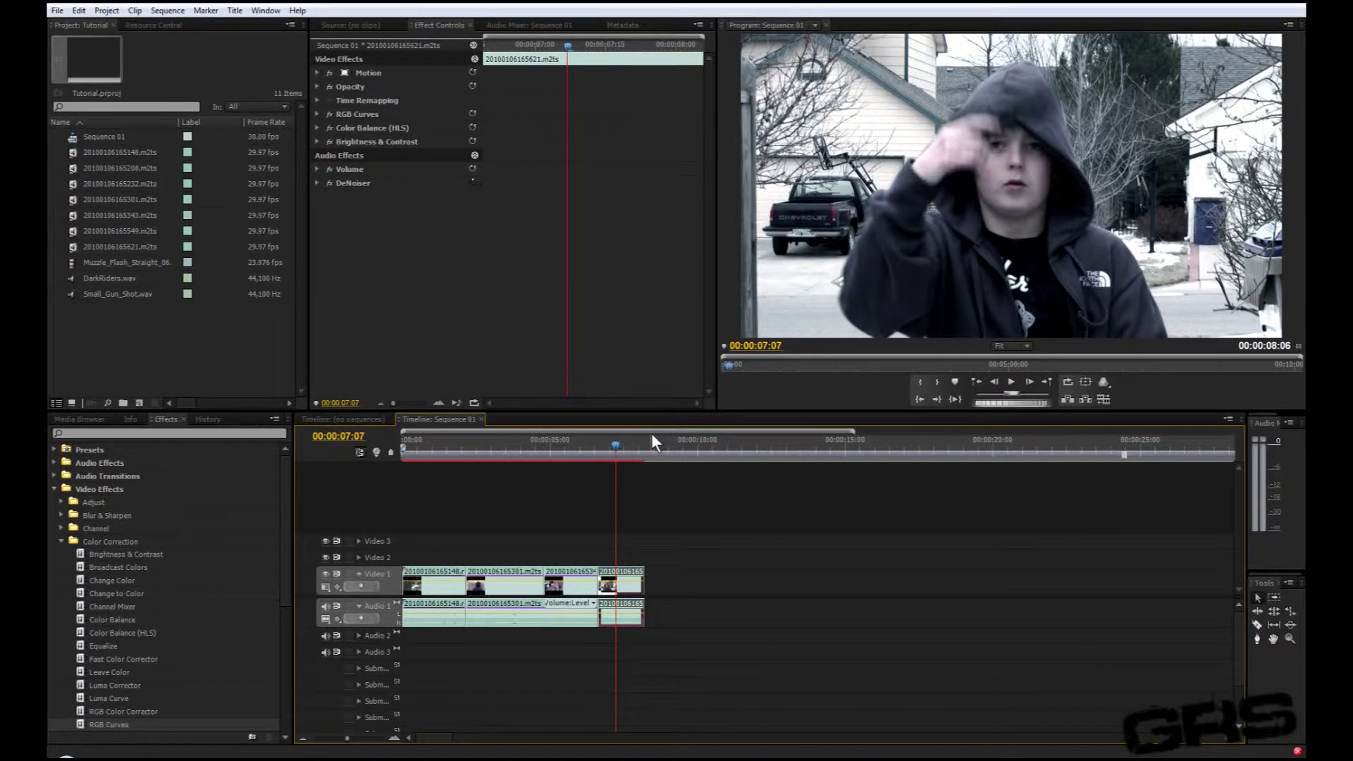
{"action": "left_click", "coordinate": [1291, 610]}
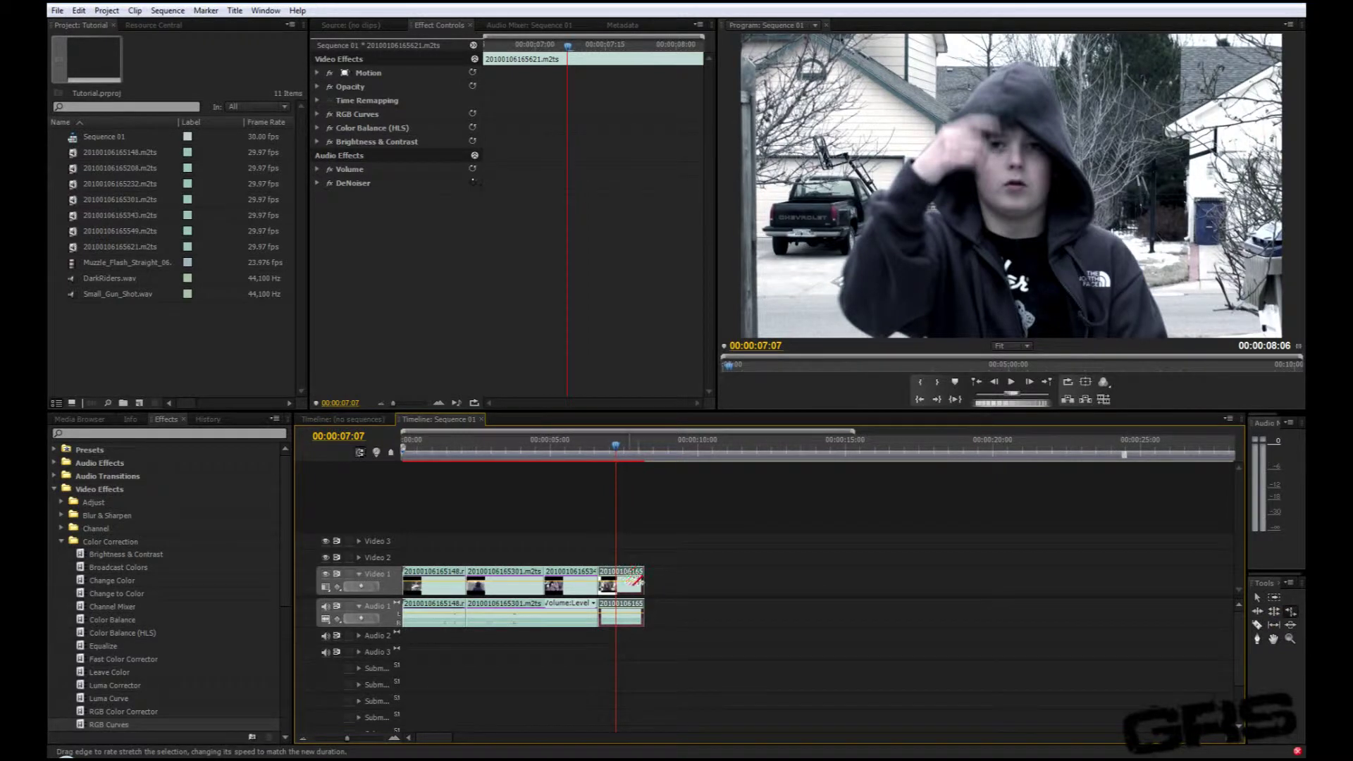
{"action": "left_click_drag", "start_coordinate": [644, 582], "coordinate": [617, 583]}
{"action": "left_click_drag", "start_coordinate": [608, 446], "coordinate": [611, 451]}
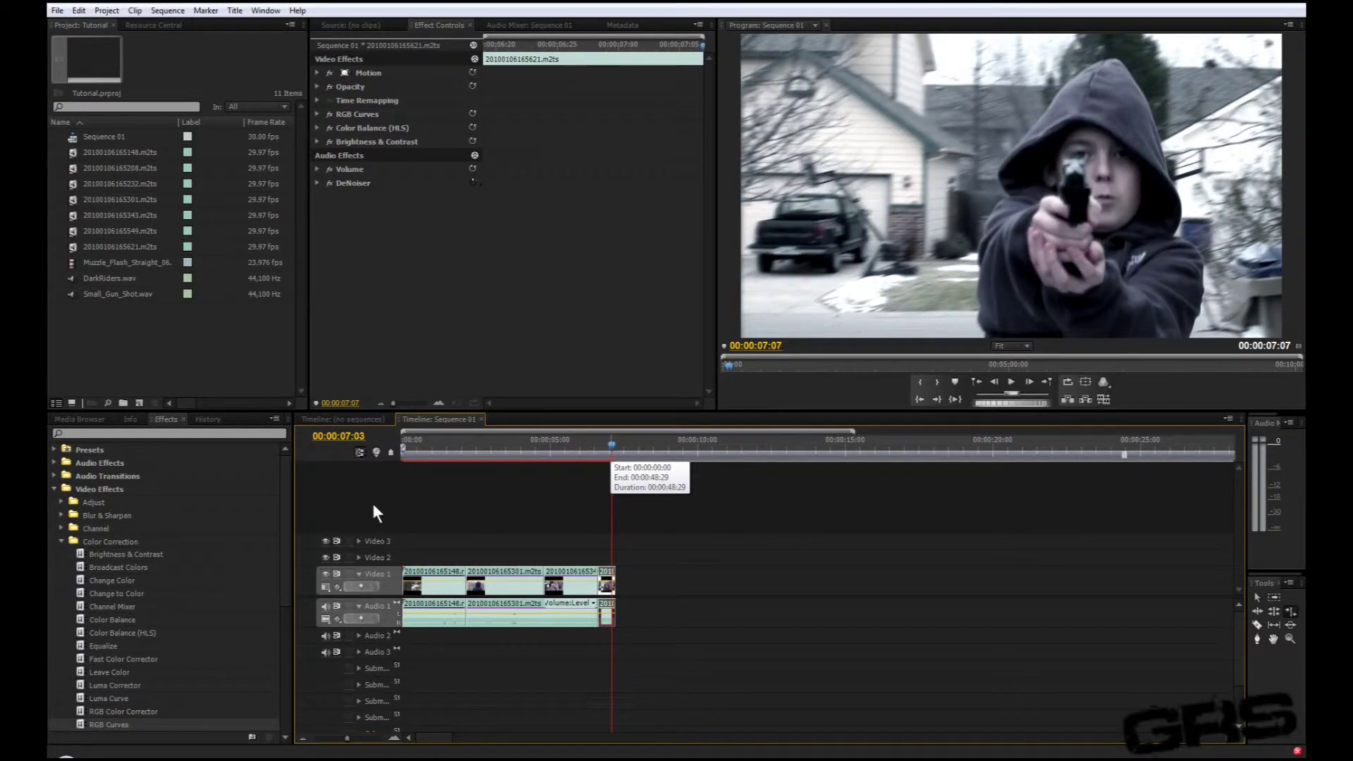
{"action": "key", "text": "ctrl+z"}
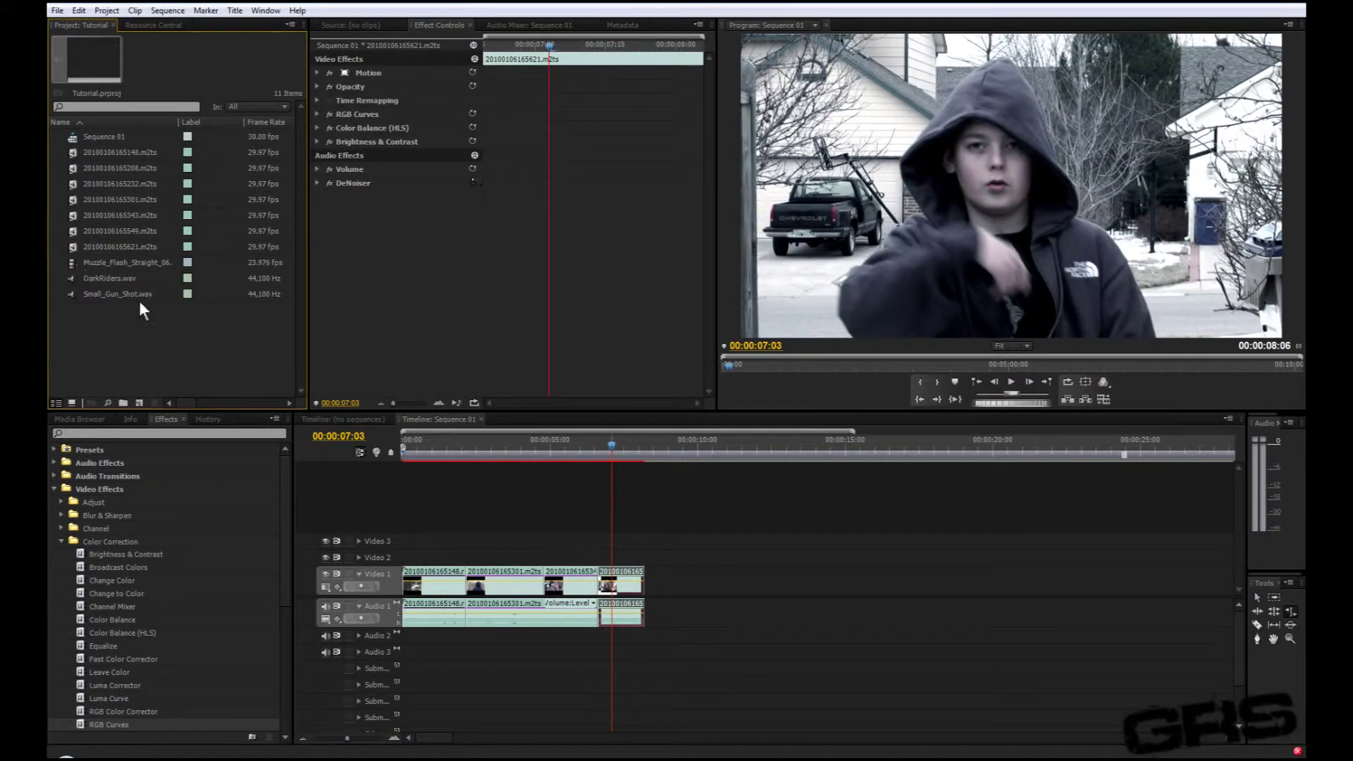
Find the firing frame at 00:00:07:24 and drop Muzzle_Flash_Straight_06.mov onto Video 2 there.
{"action": "left_click_drag", "start_coordinate": [616, 445], "coordinate": [627, 442]}
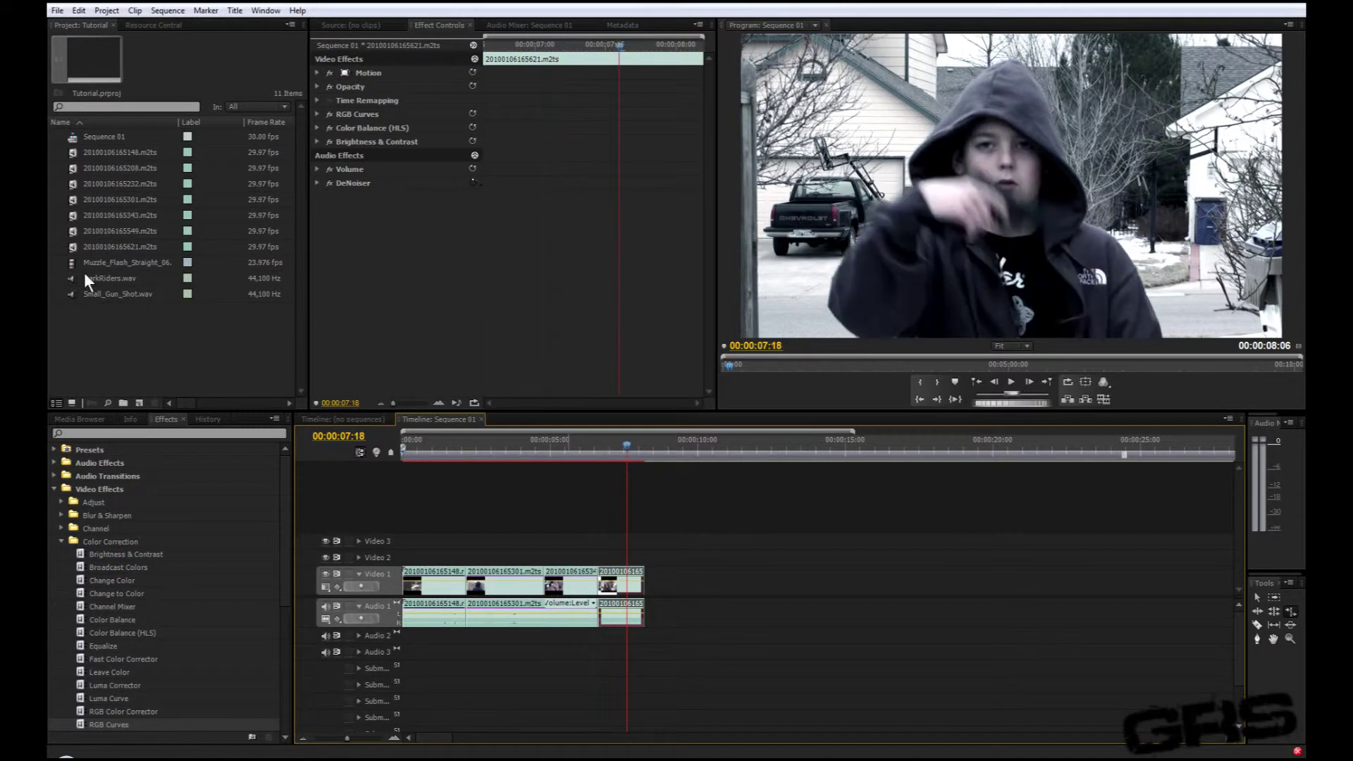
{"action": "left_click", "coordinate": [79, 263]}
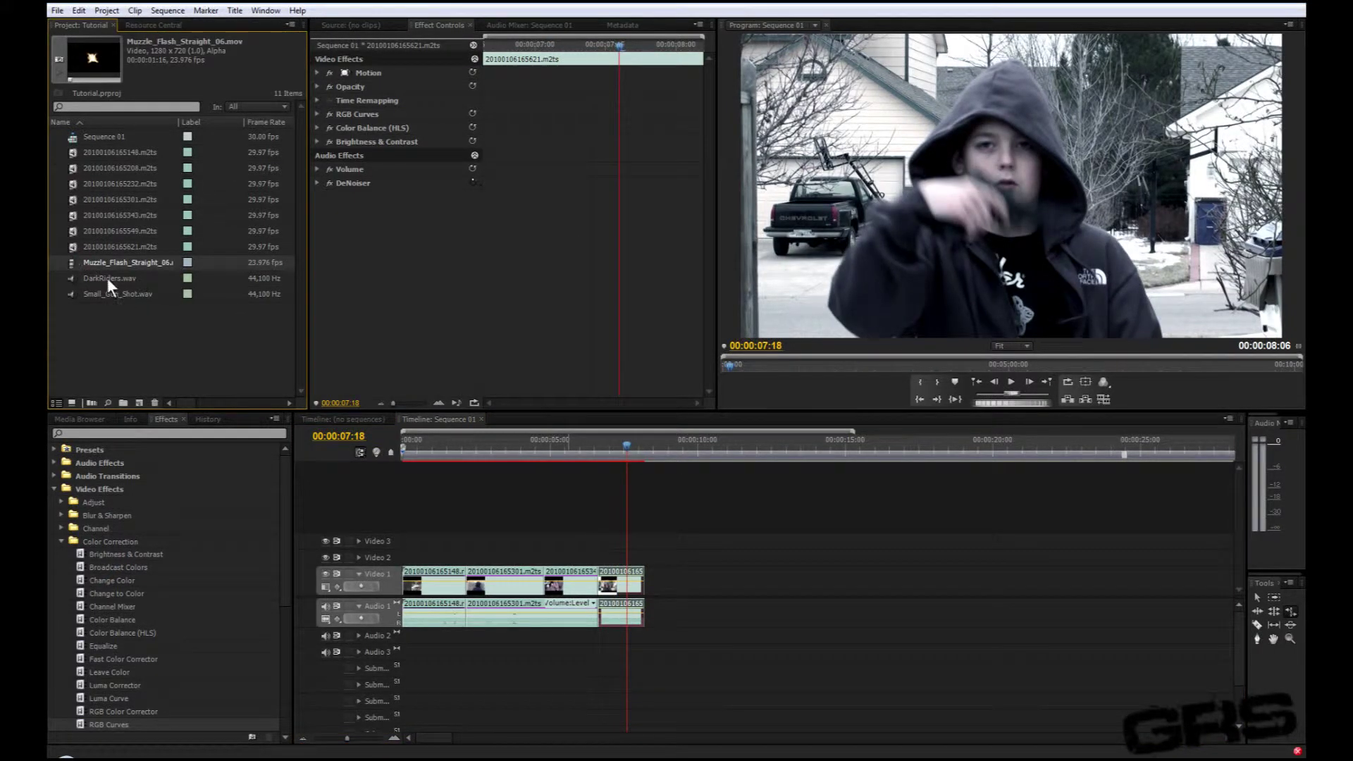
{"action": "left_click", "coordinate": [628, 444]}
{"action": "left_click_drag", "start_coordinate": [628, 443], "coordinate": [630, 466]}
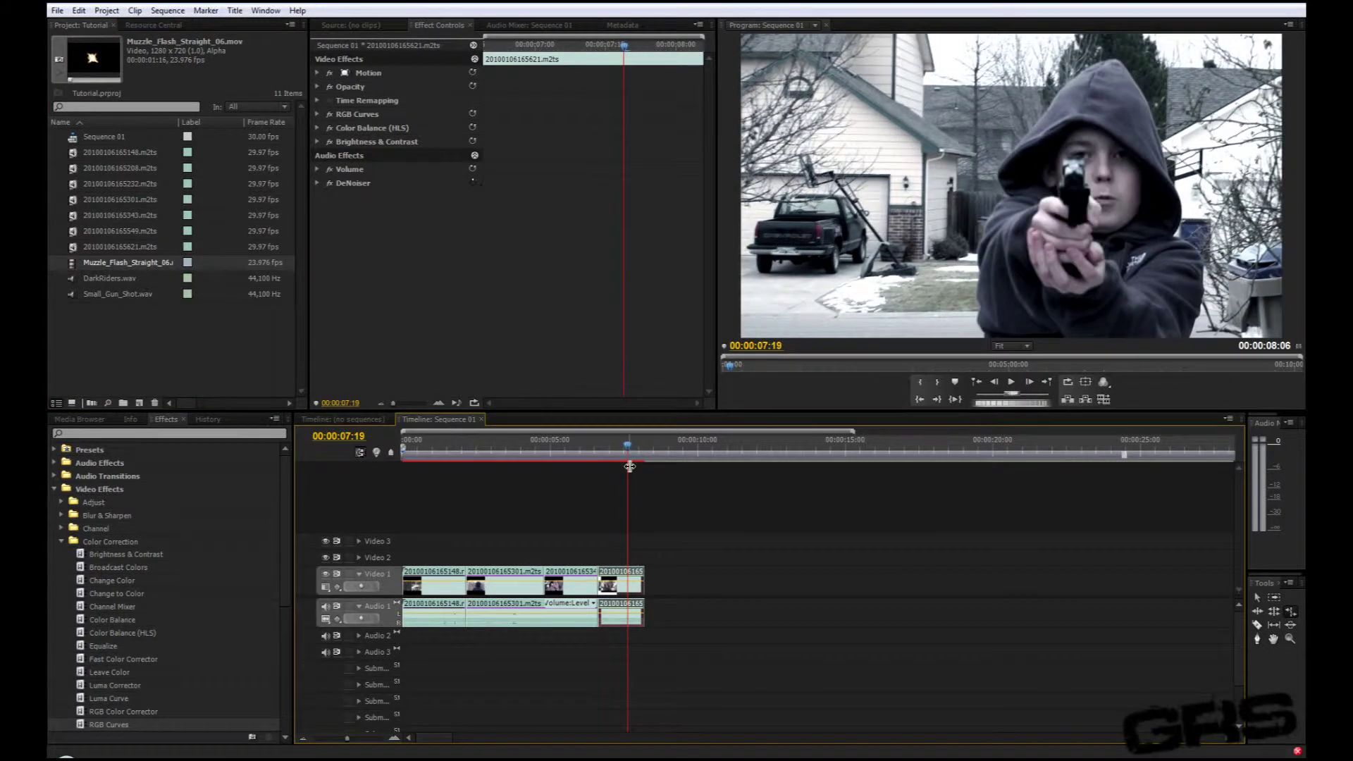
{"action": "key", "text": "Right"}
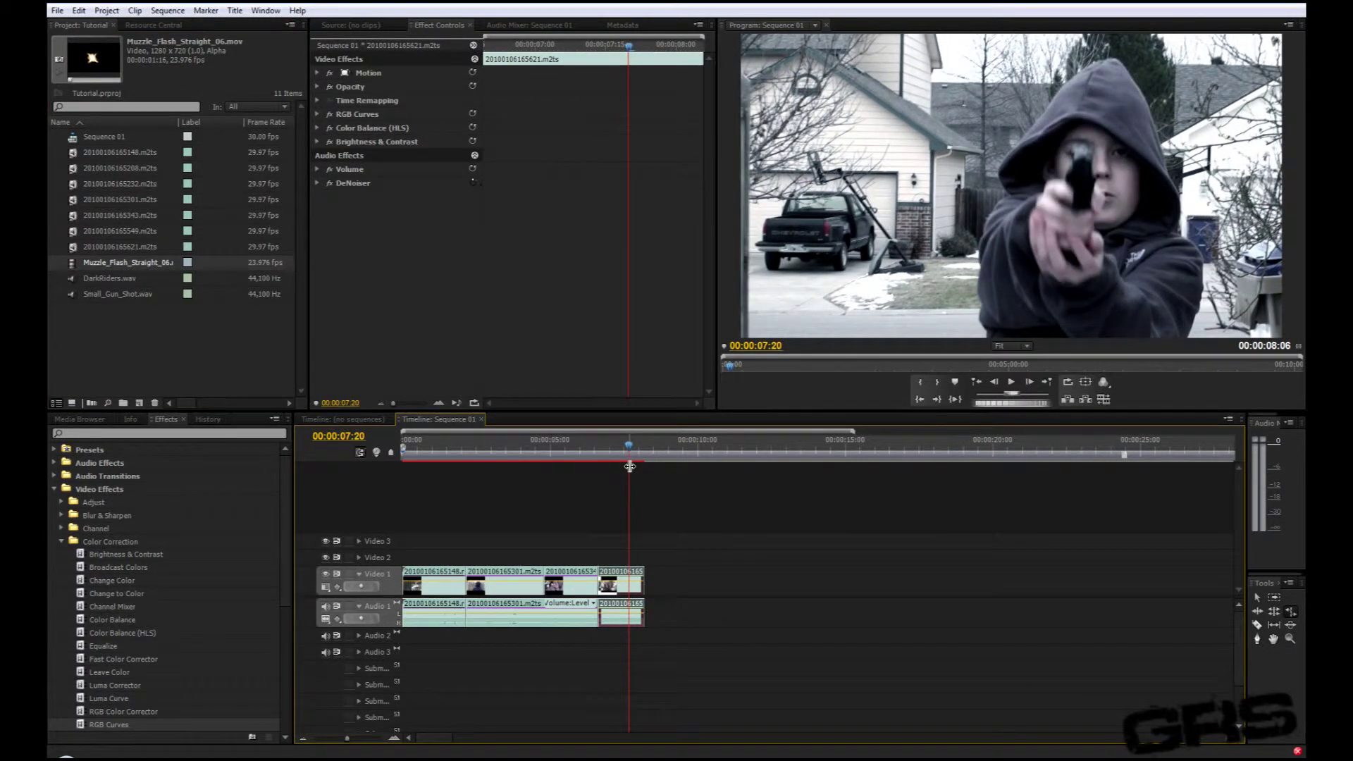
{"action": "key", "text": "Right"}
{"action": "key", "text": "Right"}
{"action": "key", "text": "Right"}
{"action": "key", "text": "Right"}
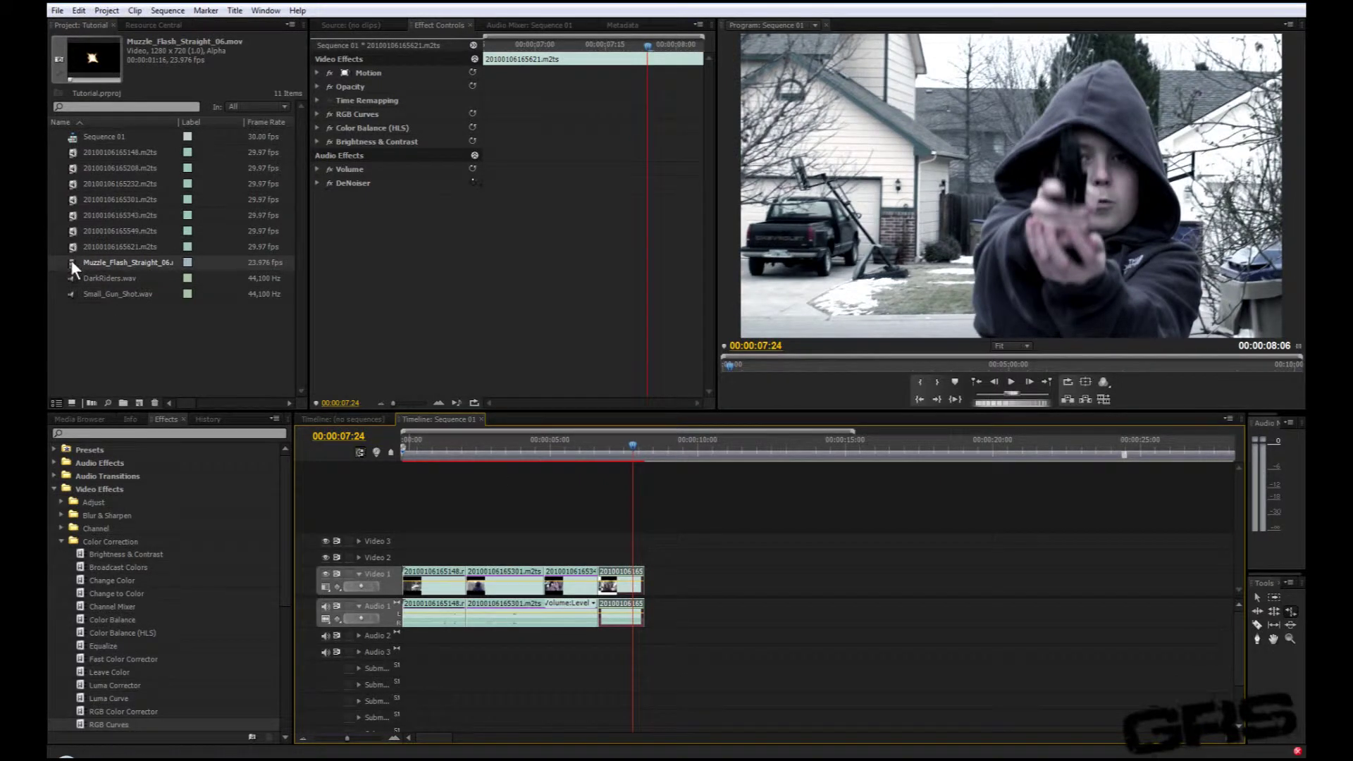
{"action": "left_click_drag", "start_coordinate": [71, 260], "coordinate": [633, 554]}
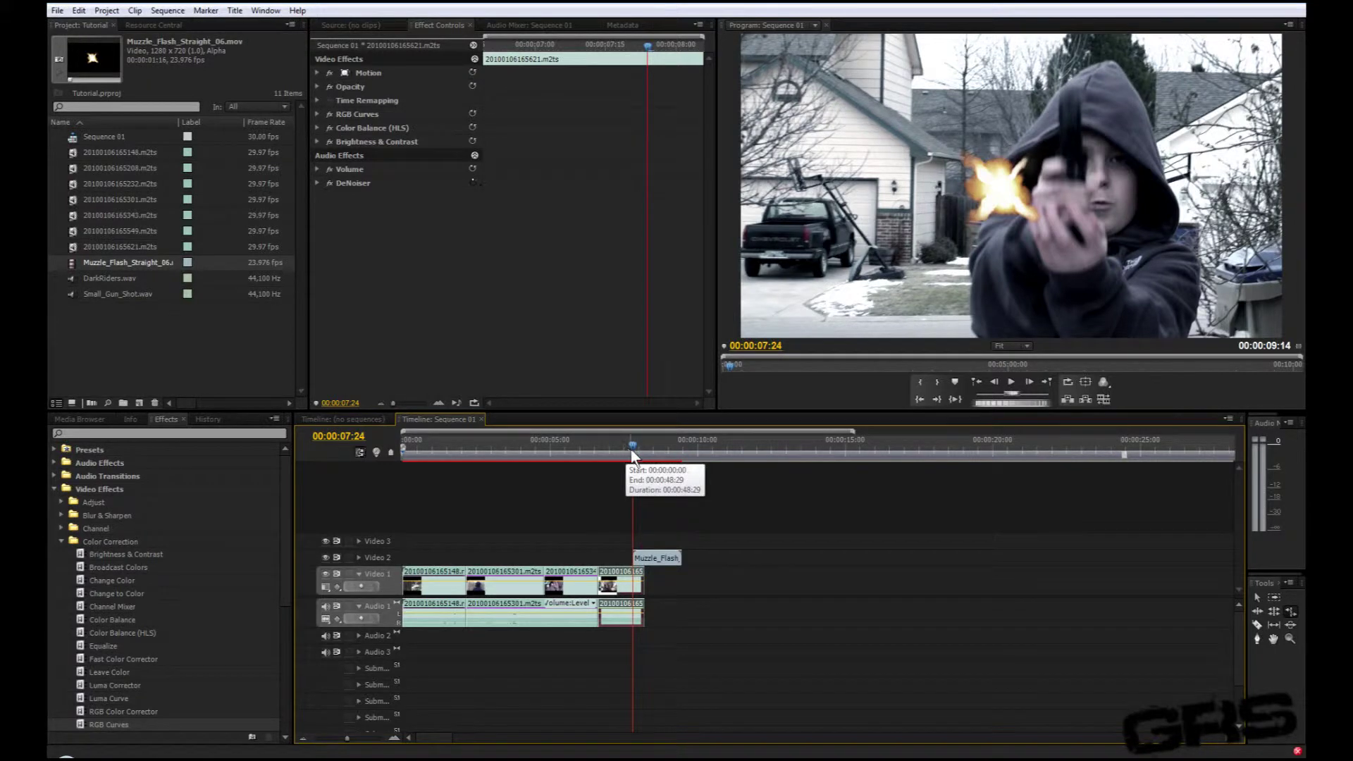
At 25% preview zoom, move the flash onto the gun barrel and start it one frame earlier, at 07:23.
{"action": "left_click", "coordinate": [1025, 347]}
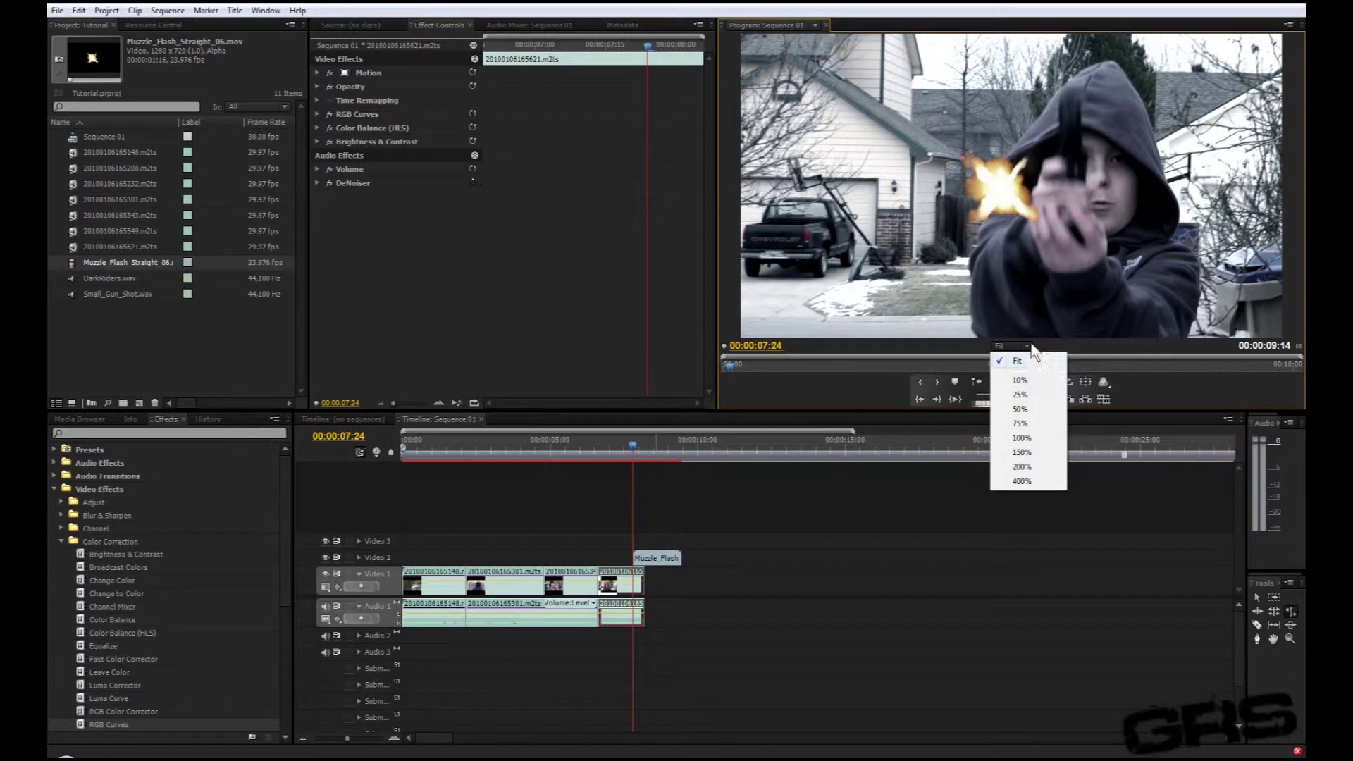
{"action": "left_click", "coordinate": [1029, 344]}
{"action": "left_click", "coordinate": [1028, 346]}
{"action": "left_click", "coordinate": [1026, 396]}
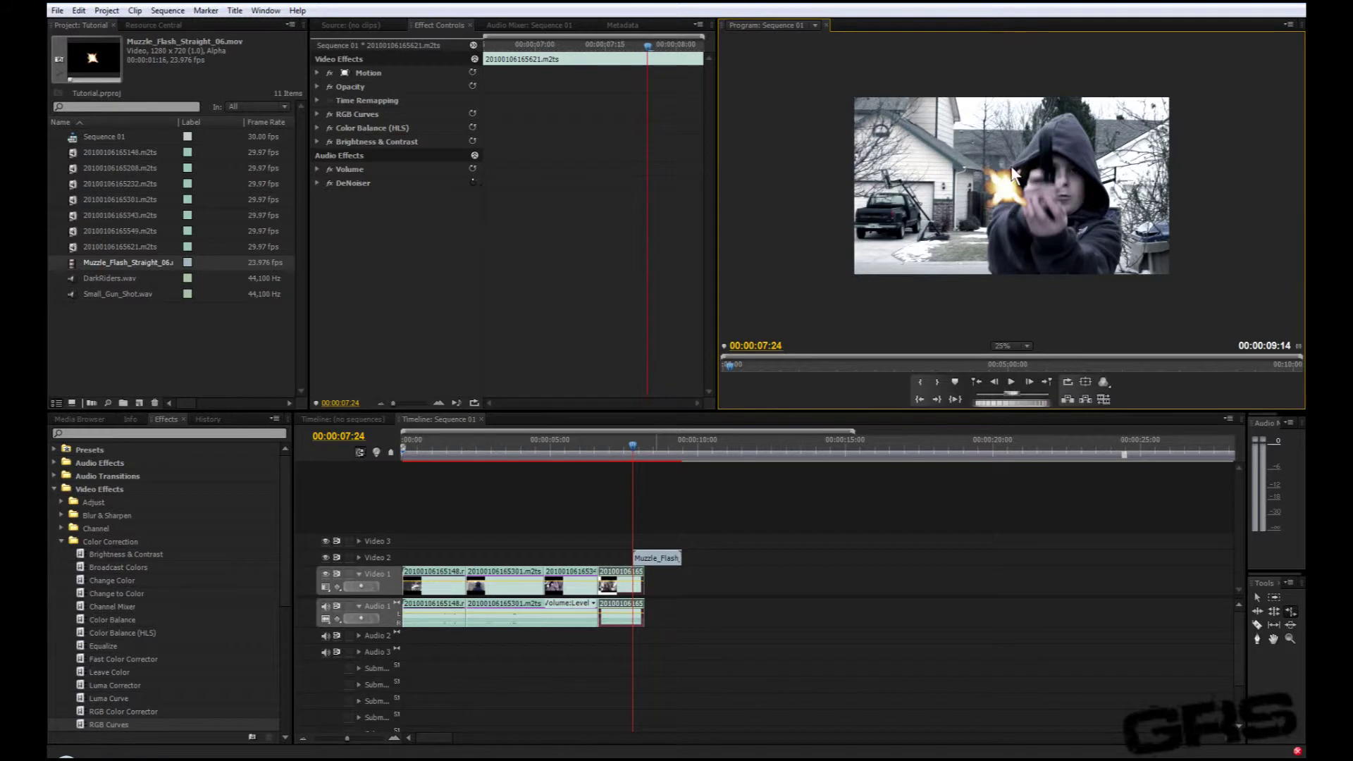
{"action": "left_click", "coordinate": [1008, 186]}
{"action": "left_click", "coordinate": [1009, 189]}
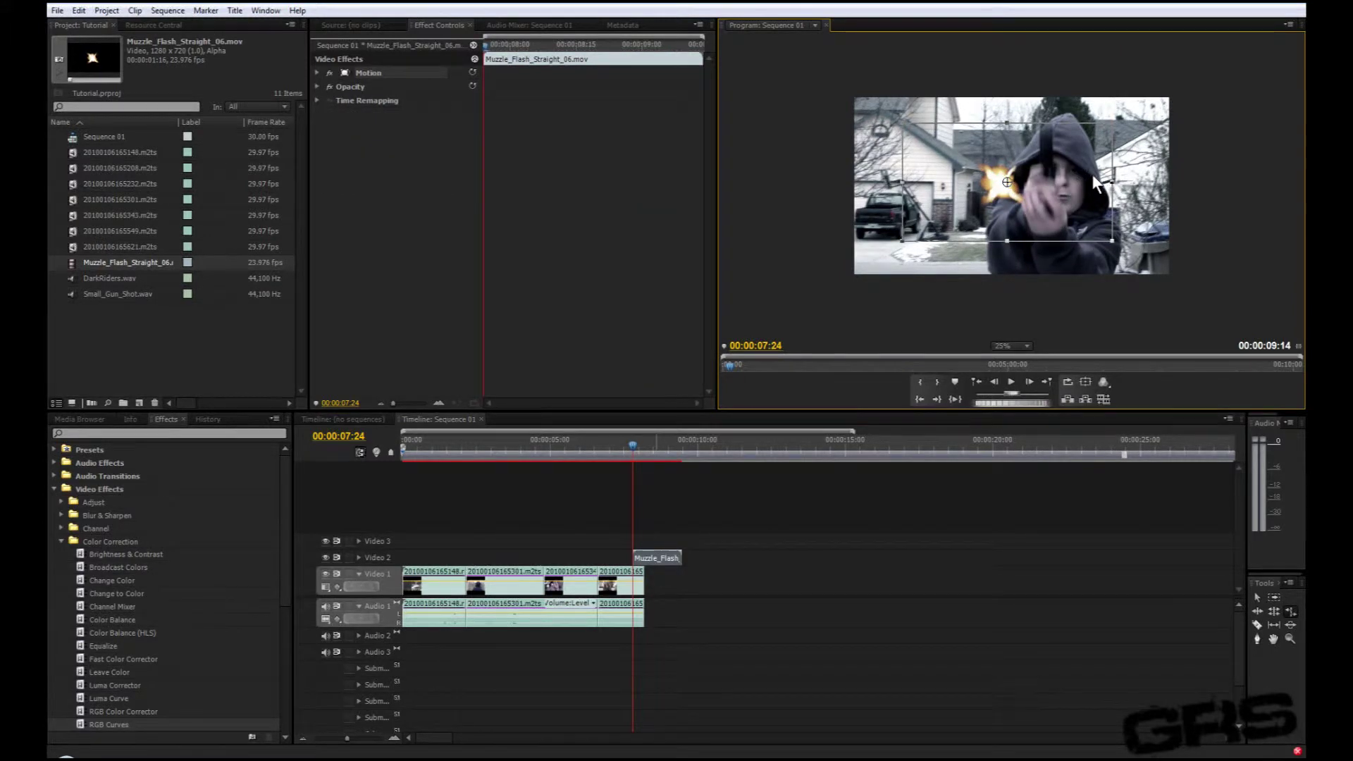
{"action": "left_click_drag", "start_coordinate": [1092, 175], "coordinate": [1106, 180]}
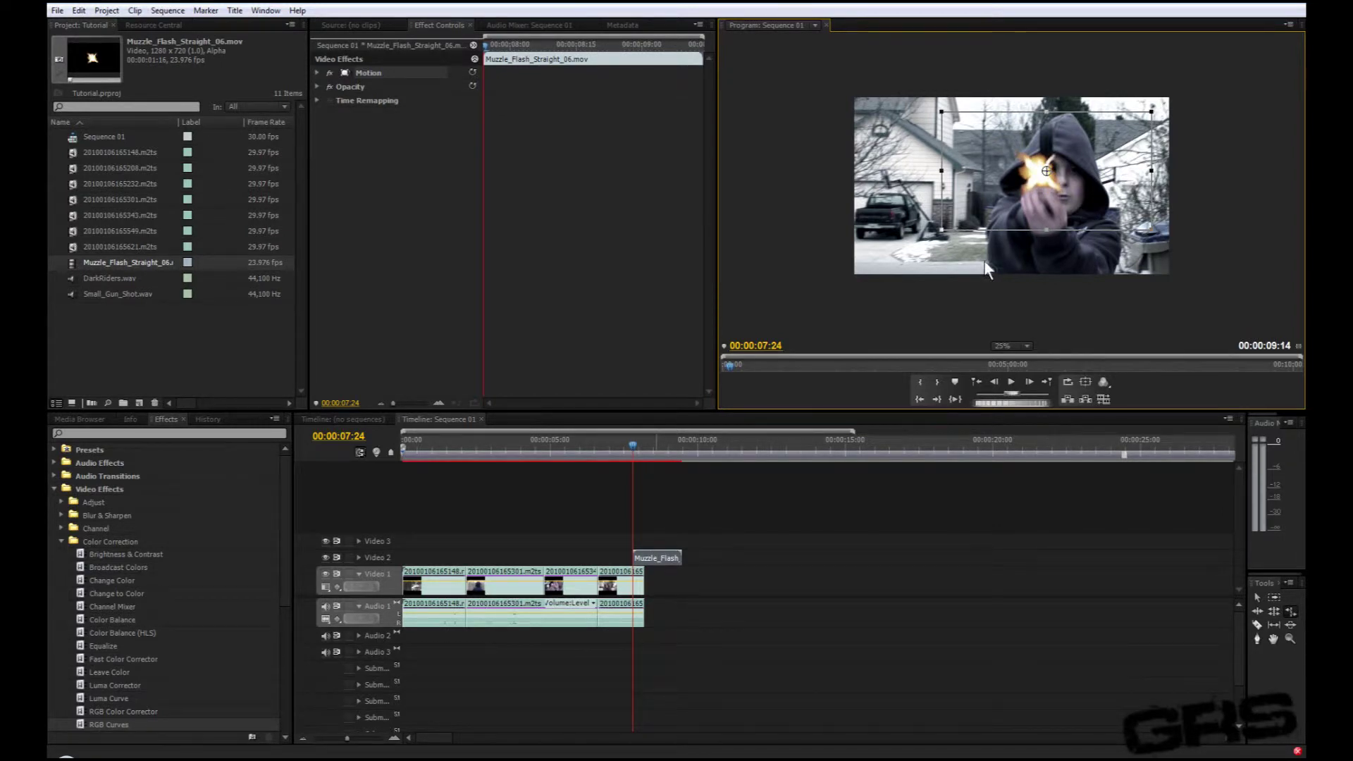
{"action": "key", "text": "Left"}
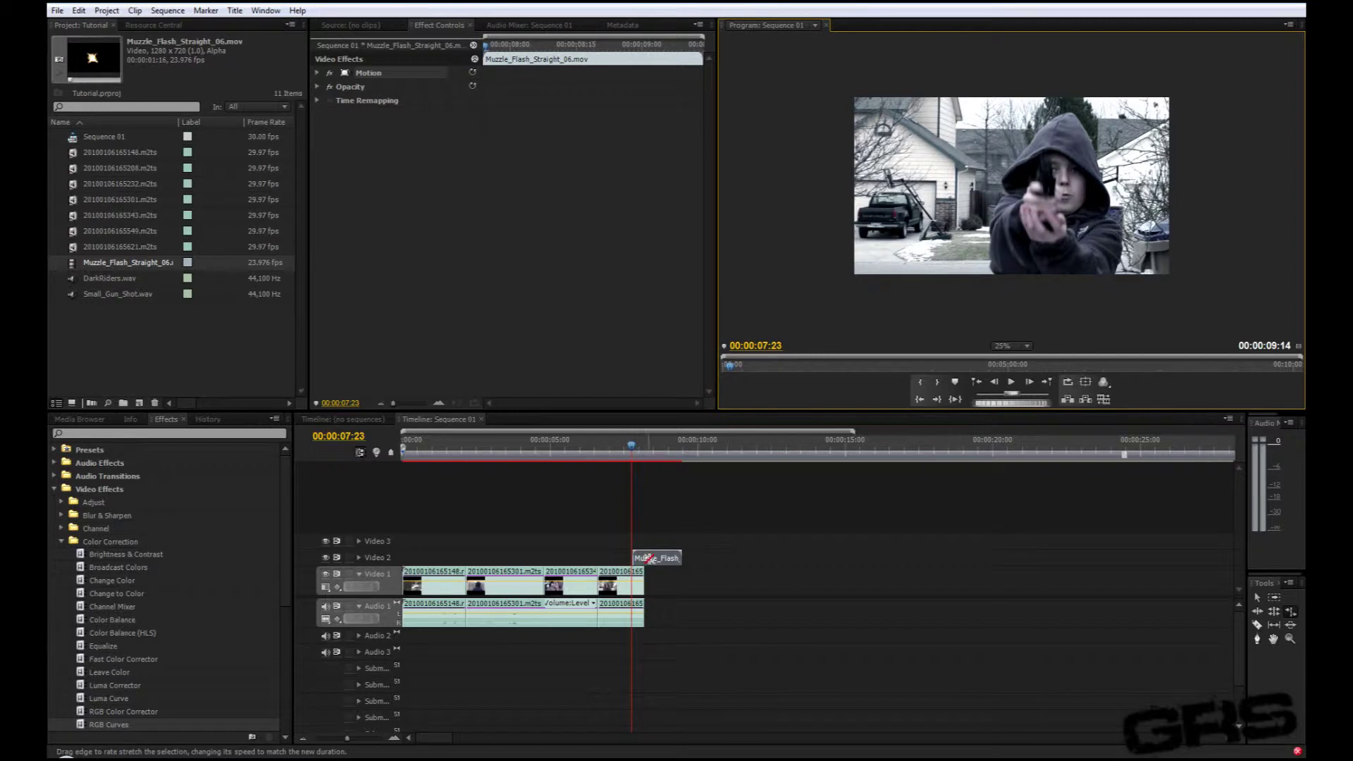
{"action": "left_click_drag", "start_coordinate": [653, 555], "coordinate": [647, 553]}
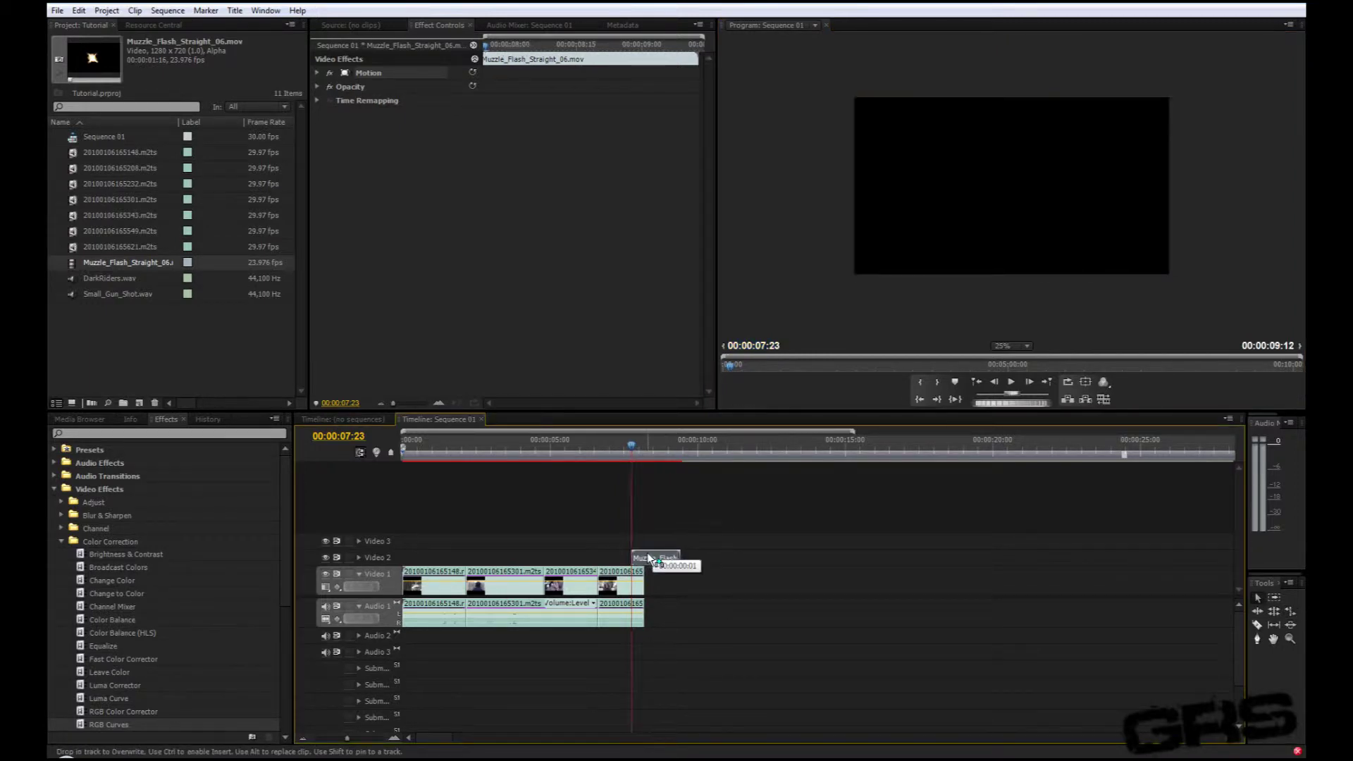
Scale up the muzzle flash with a corner handle to cover the gun and hands.
{"action": "left_click", "coordinate": [632, 445]}
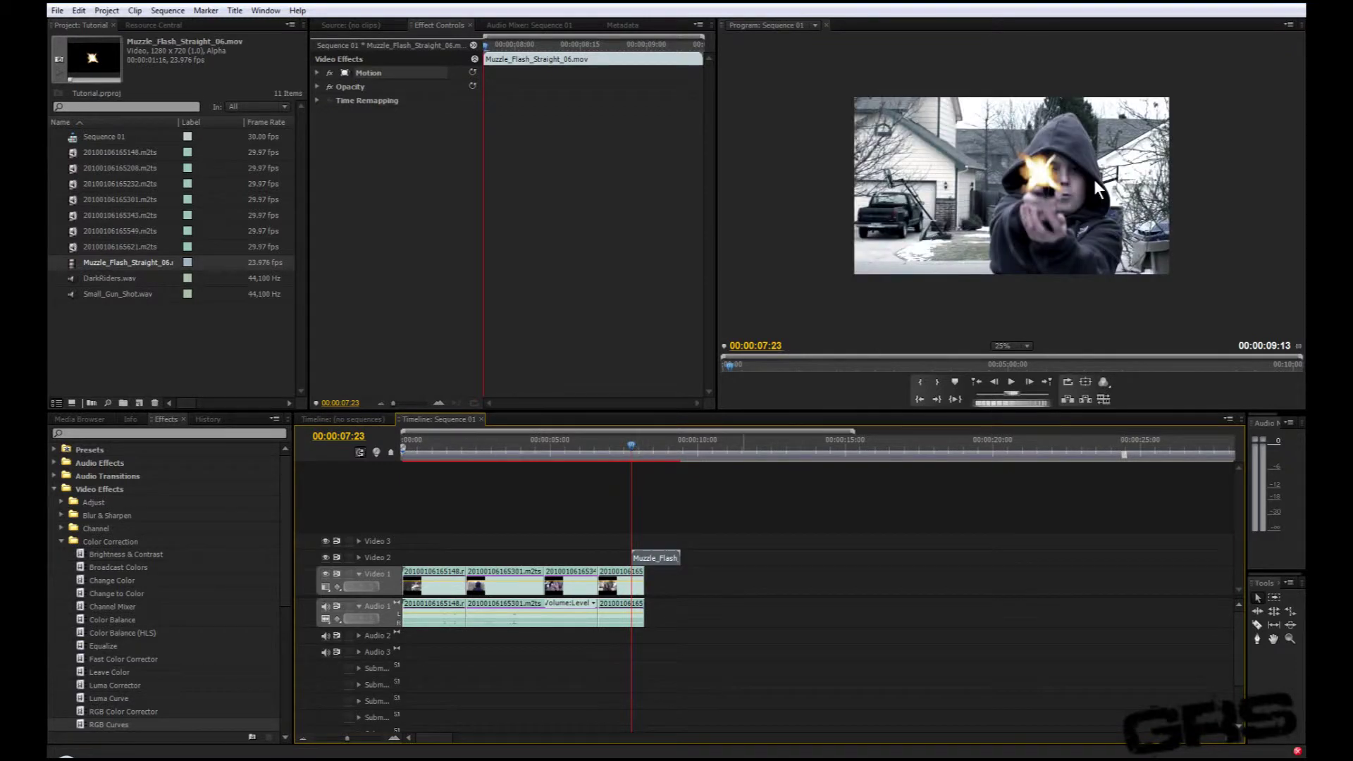
{"action": "double_click", "coordinate": [1036, 189]}
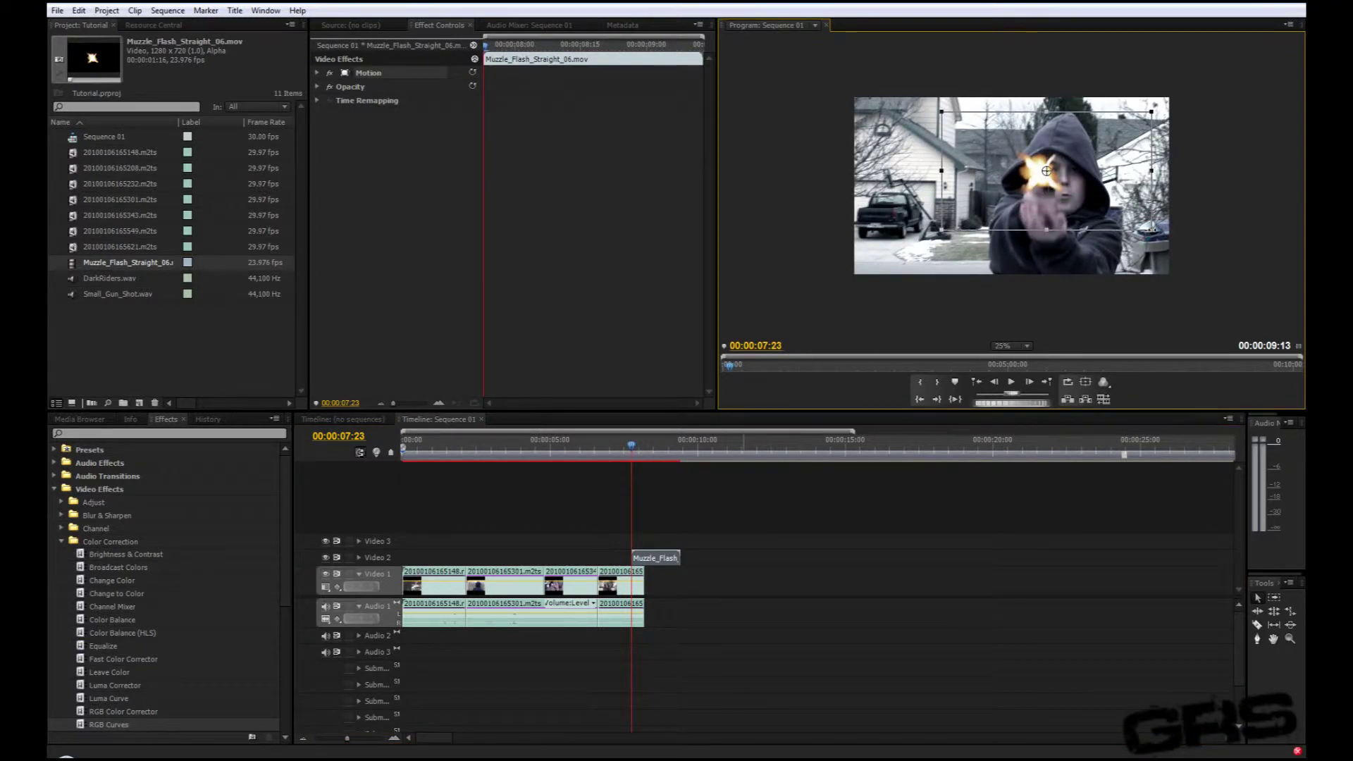
{"action": "left_click_drag", "start_coordinate": [1151, 229], "coordinate": [1250, 303]}
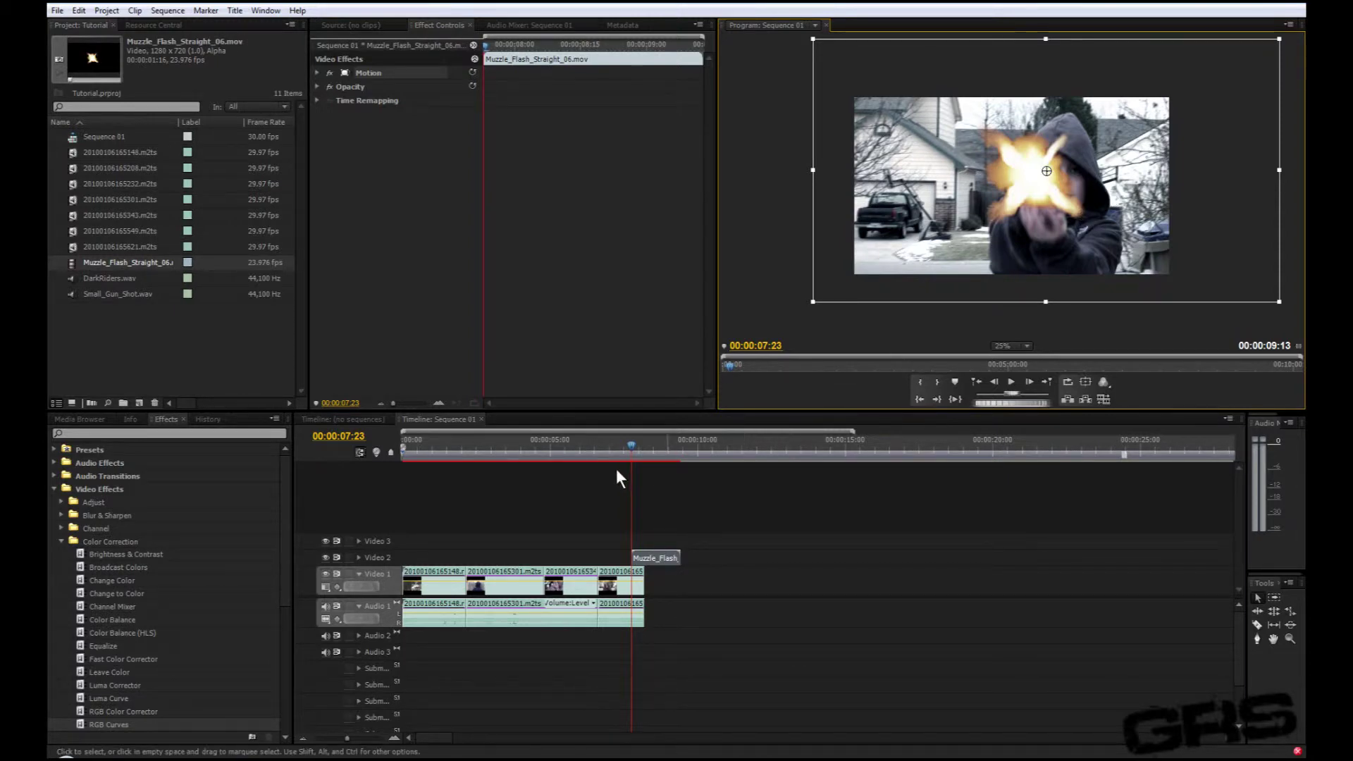
{"action": "left_click_drag", "start_coordinate": [637, 449], "coordinate": [631, 444]}
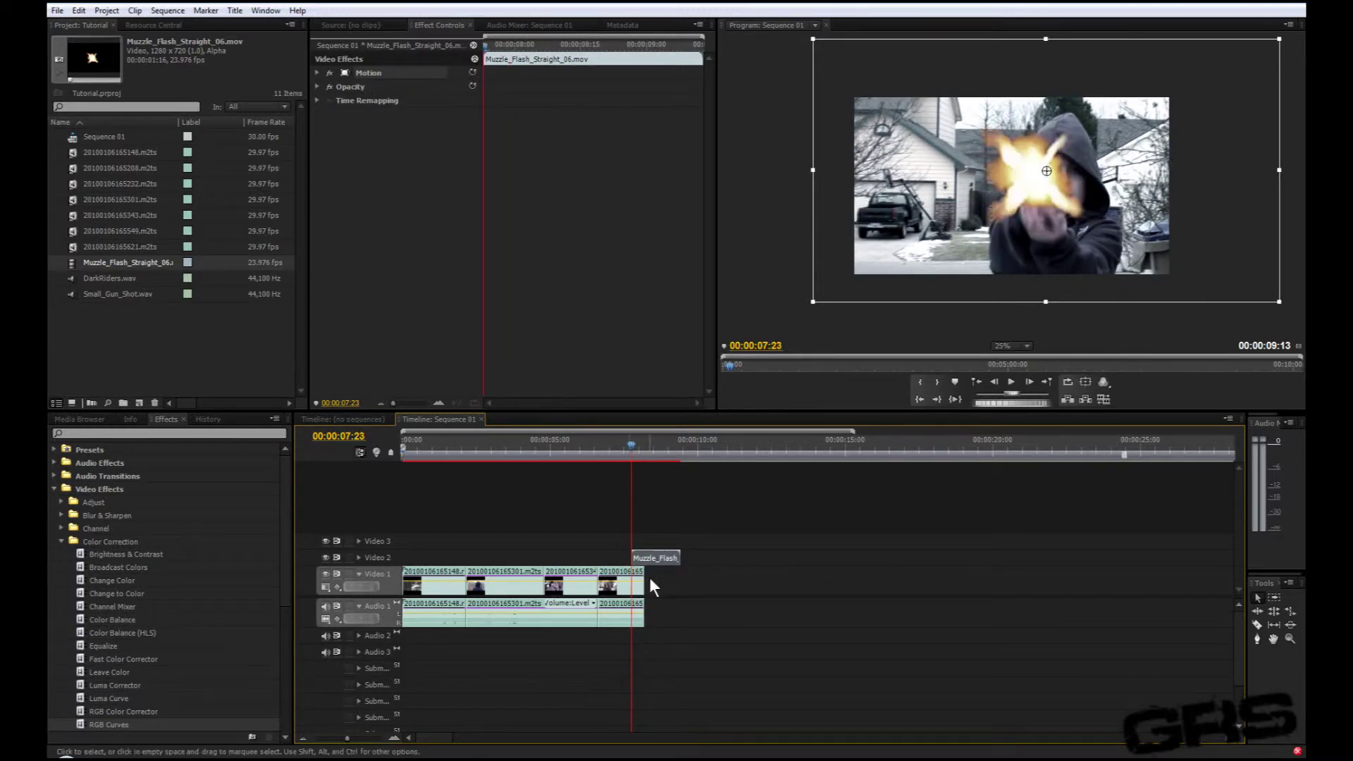
Delete the flash's Position keyframes, leaving it fixed at 1172.0, 448.0.
{"action": "left_click", "coordinate": [317, 73]}
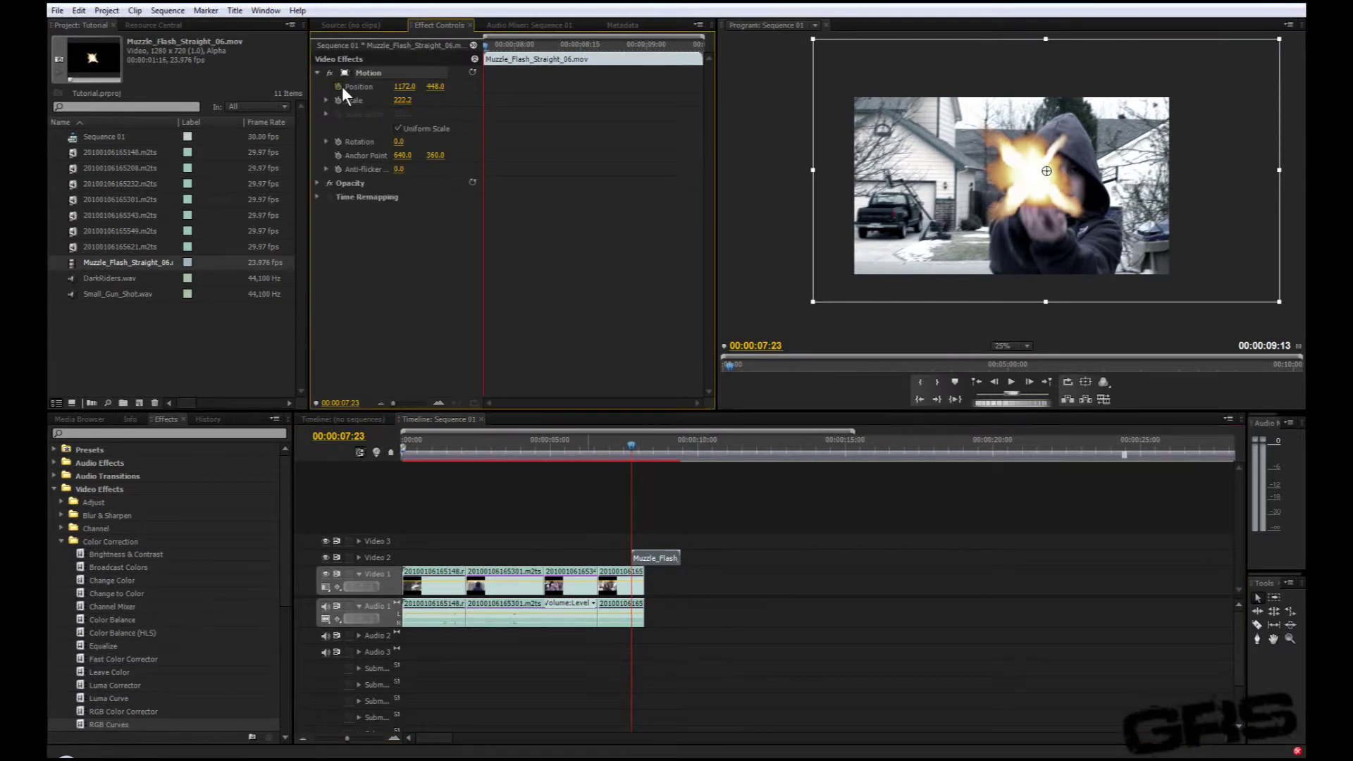
{"action": "left_click", "coordinate": [338, 86]}
{"action": "key", "text": "Right"}
{"action": "key", "text": "Right"}
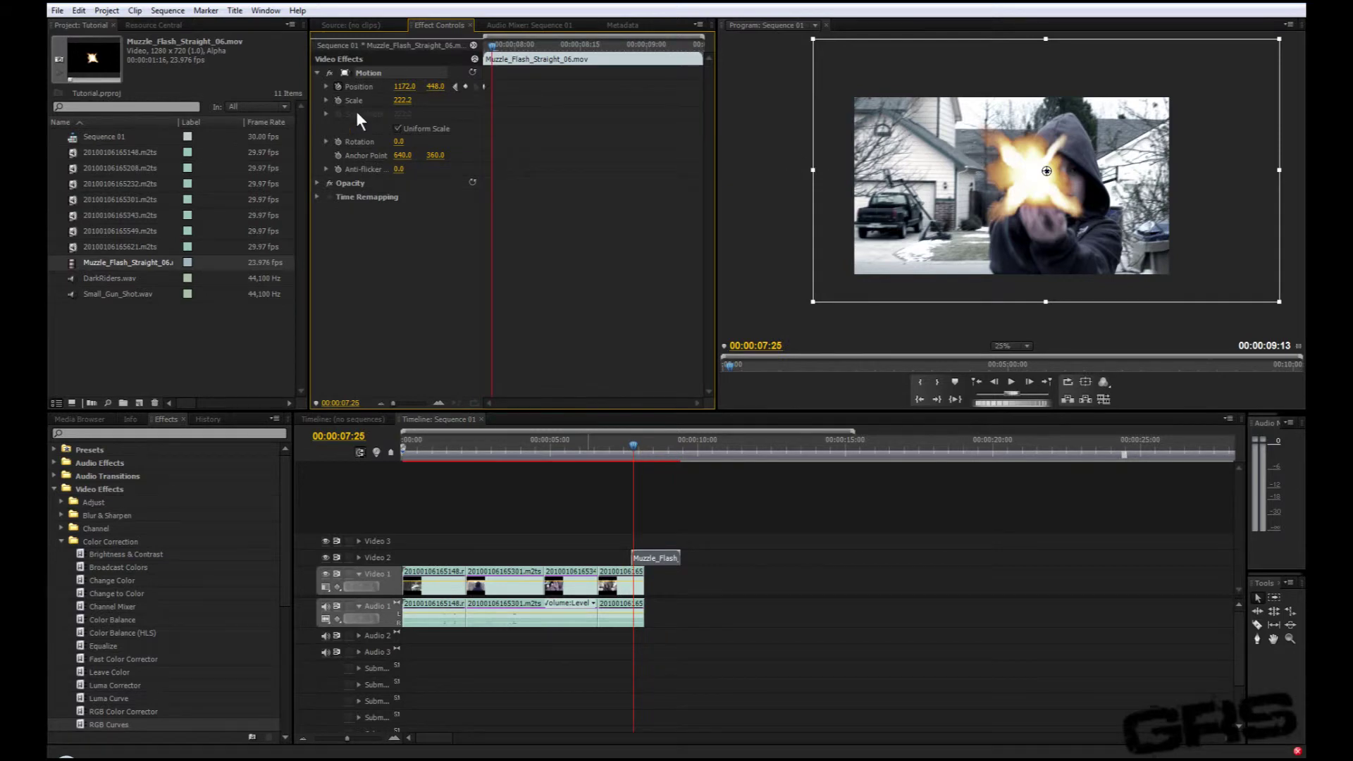
{"action": "left_click", "coordinate": [338, 86]}
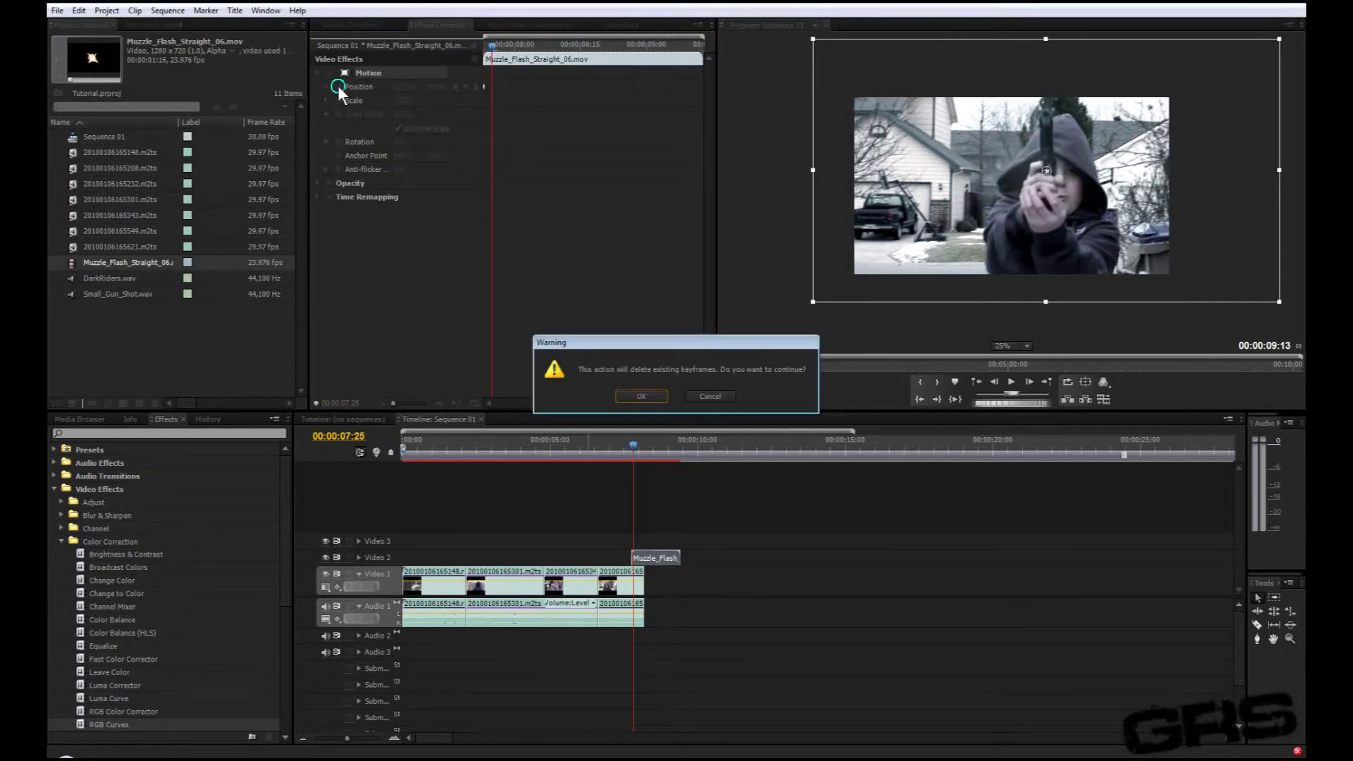
{"action": "left_click", "coordinate": [650, 396]}
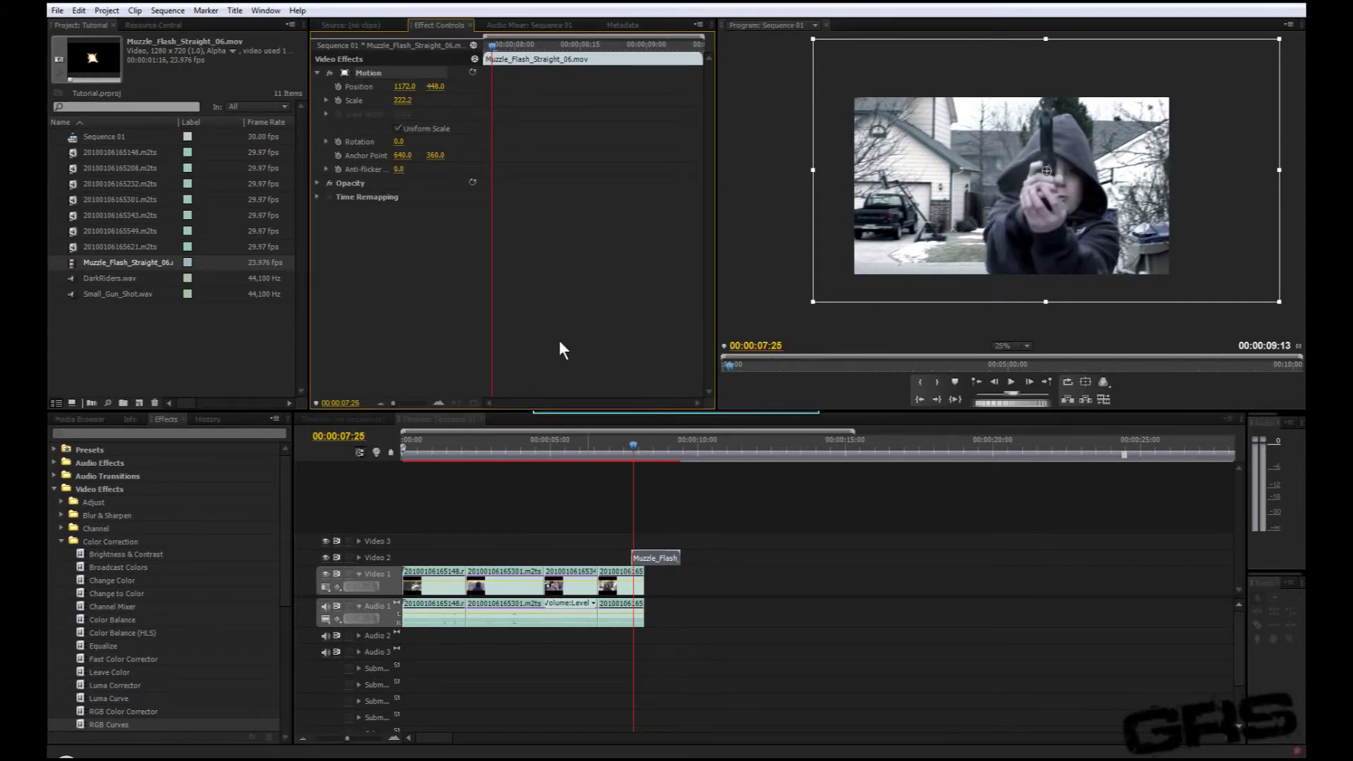
{"action": "left_click", "coordinate": [317, 73]}
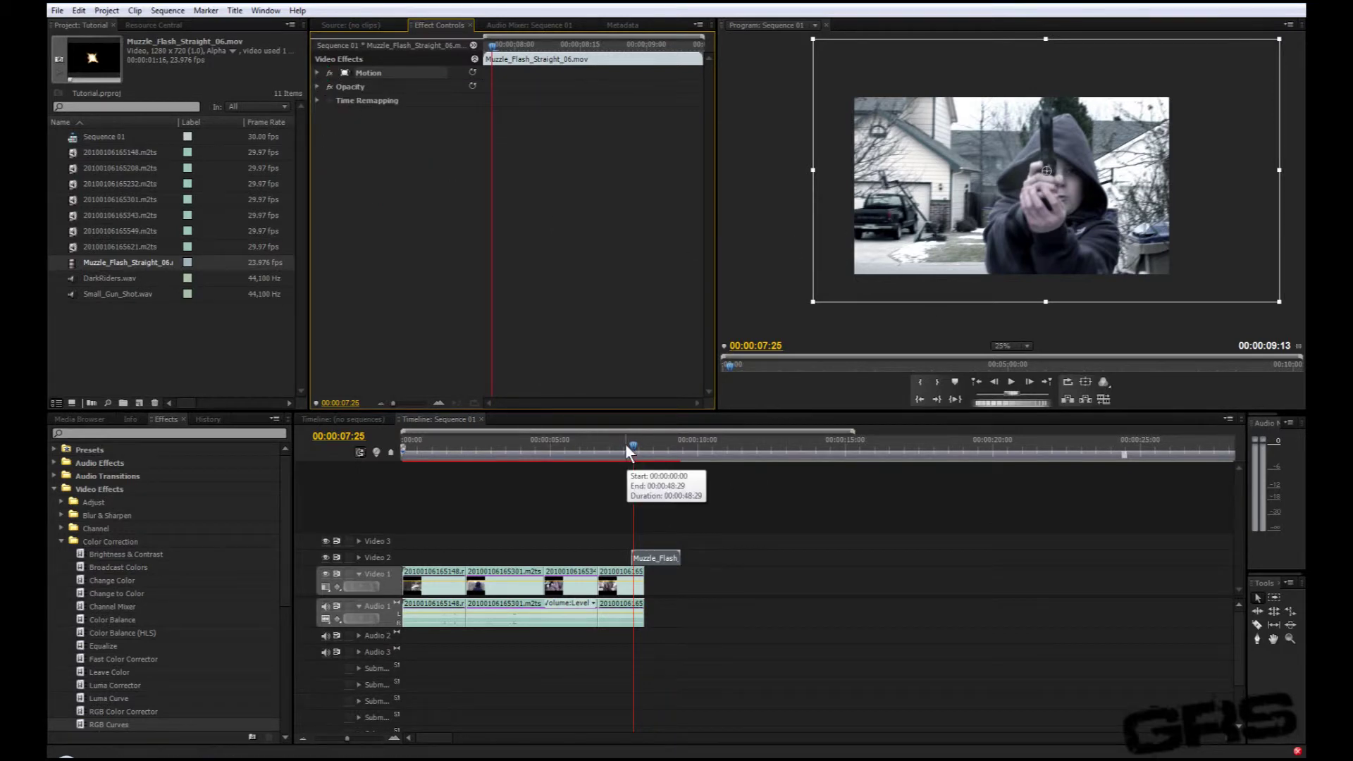
{"action": "left_click_drag", "start_coordinate": [633, 445], "coordinate": [630, 445]}
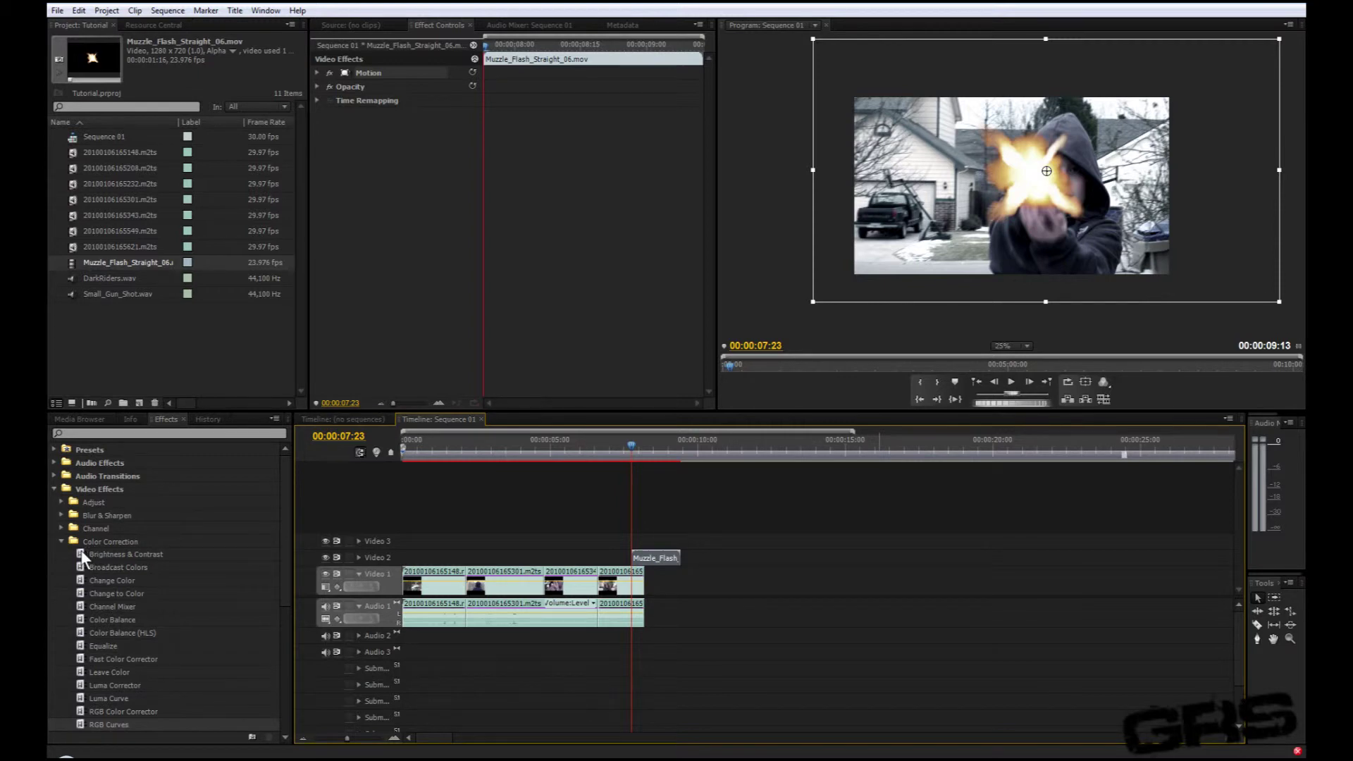
Drag Brightness & Contrast and Color Balance (HLS) from Color Correction onto the Muzzle_Flash clip.
{"action": "left_click_drag", "start_coordinate": [80, 554], "coordinate": [638, 558]}
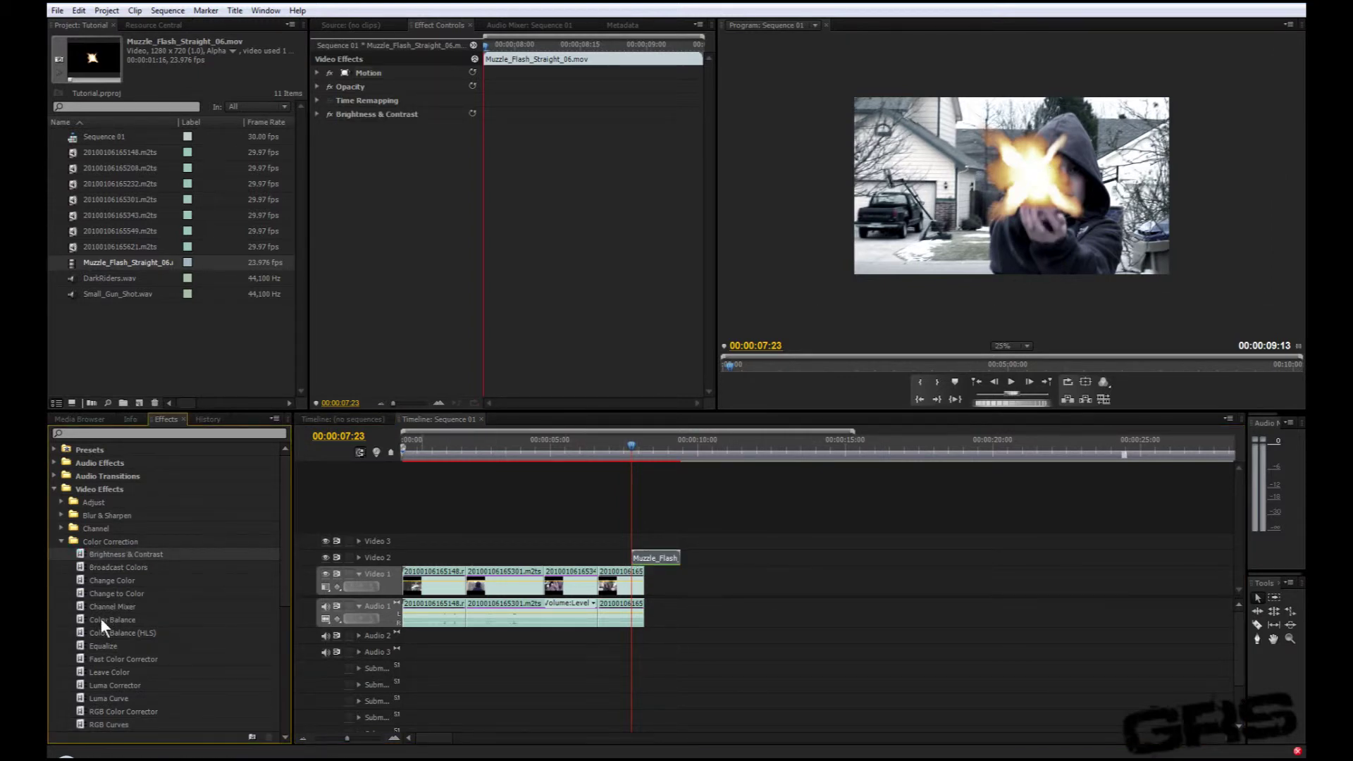
{"action": "left_click_drag", "start_coordinate": [83, 630], "coordinate": [654, 557]}
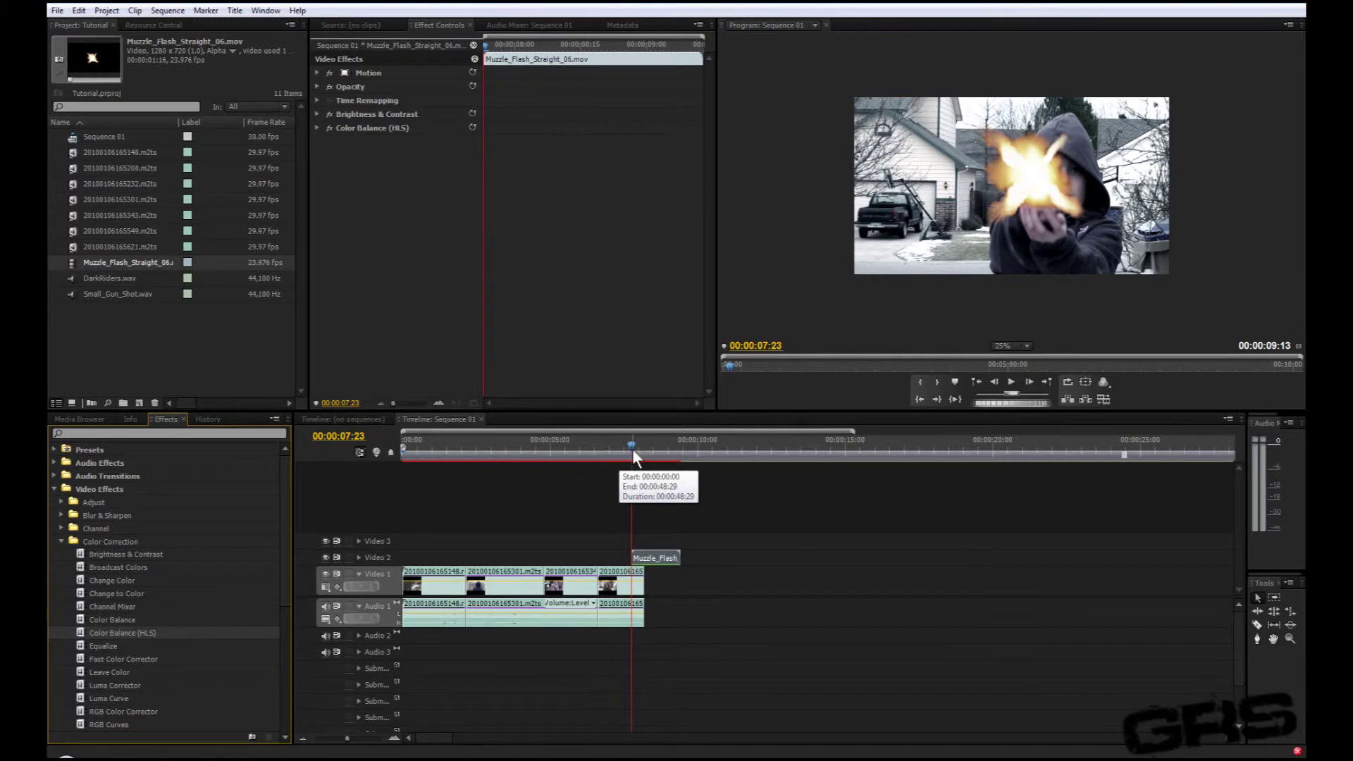
{"action": "left_click", "coordinate": [645, 554]}
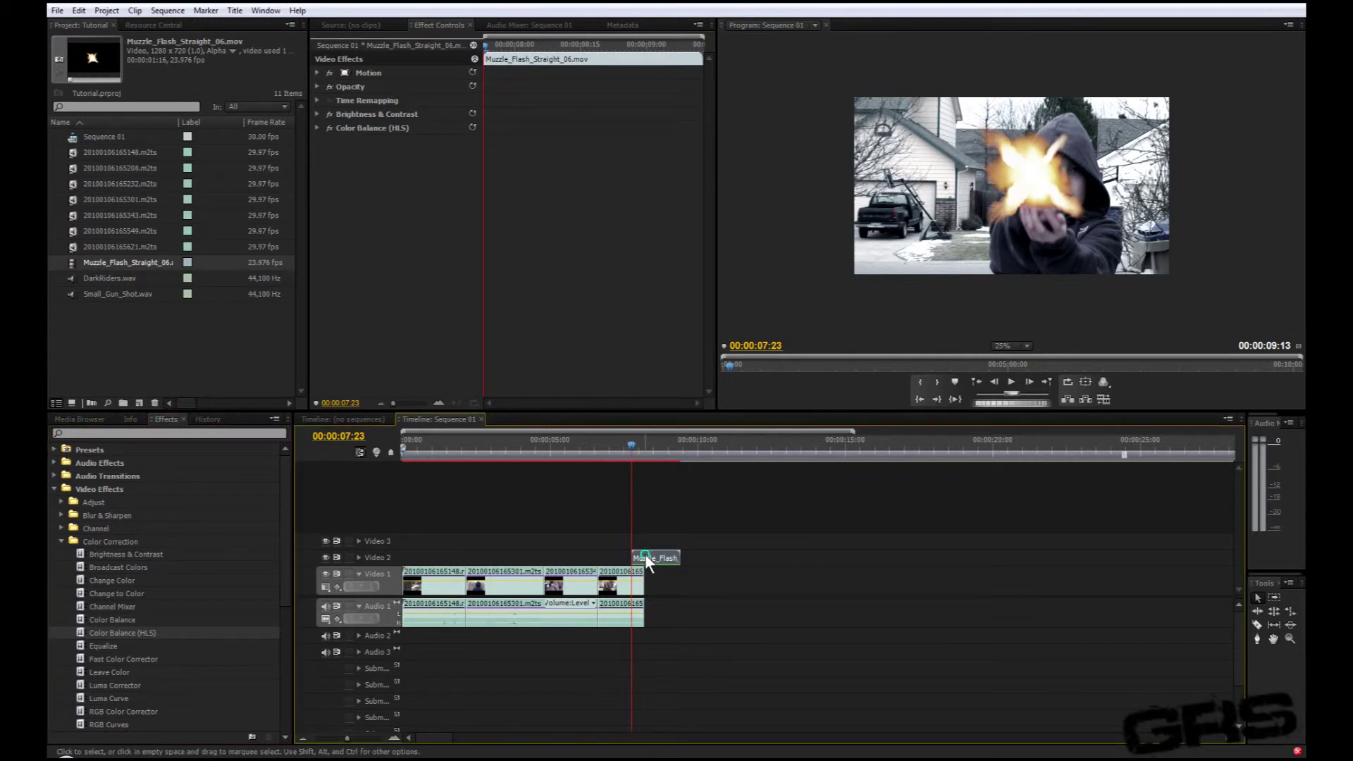
Expand both color effects and drag the flash's Saturation down to -65.0.
{"action": "left_click", "coordinate": [317, 114]}
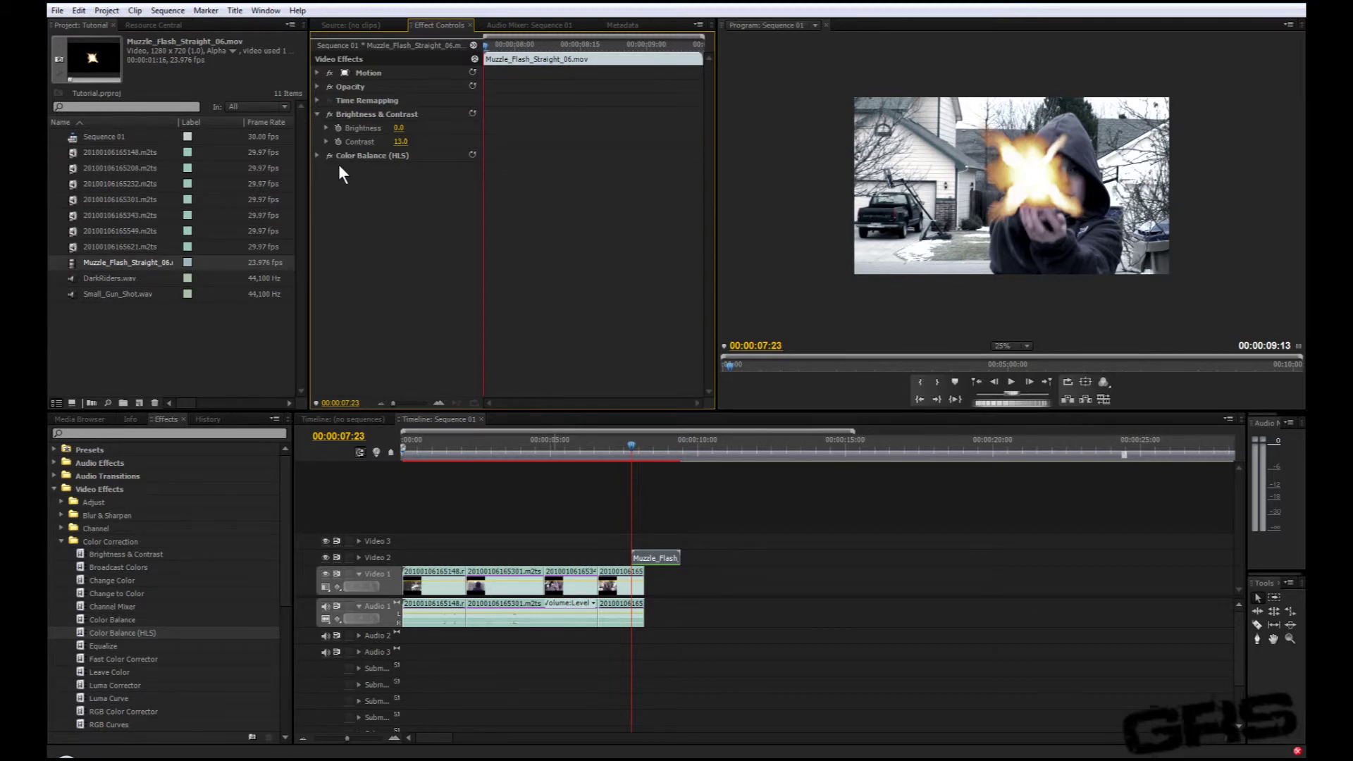
{"action": "left_click", "coordinate": [317, 155]}
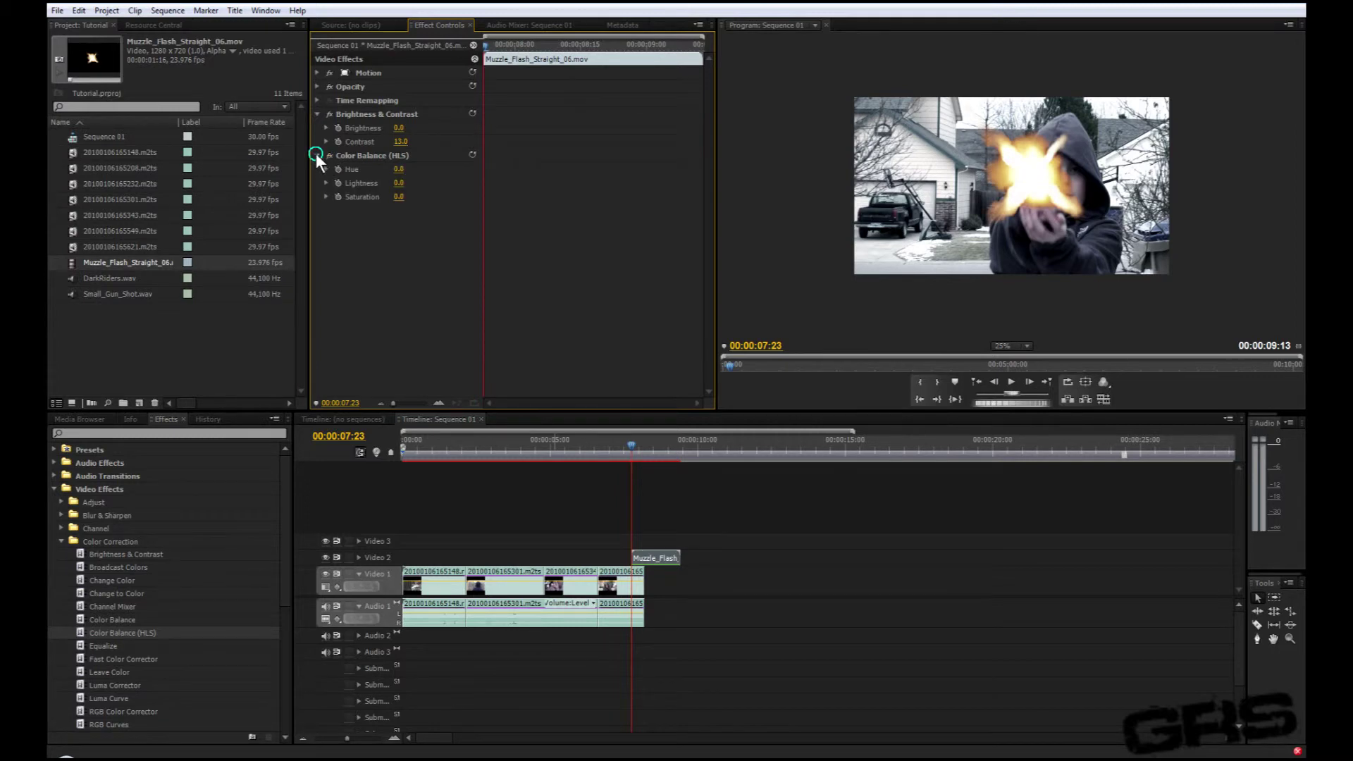
{"action": "left_click_drag", "start_coordinate": [404, 198], "coordinate": [385, 198]}
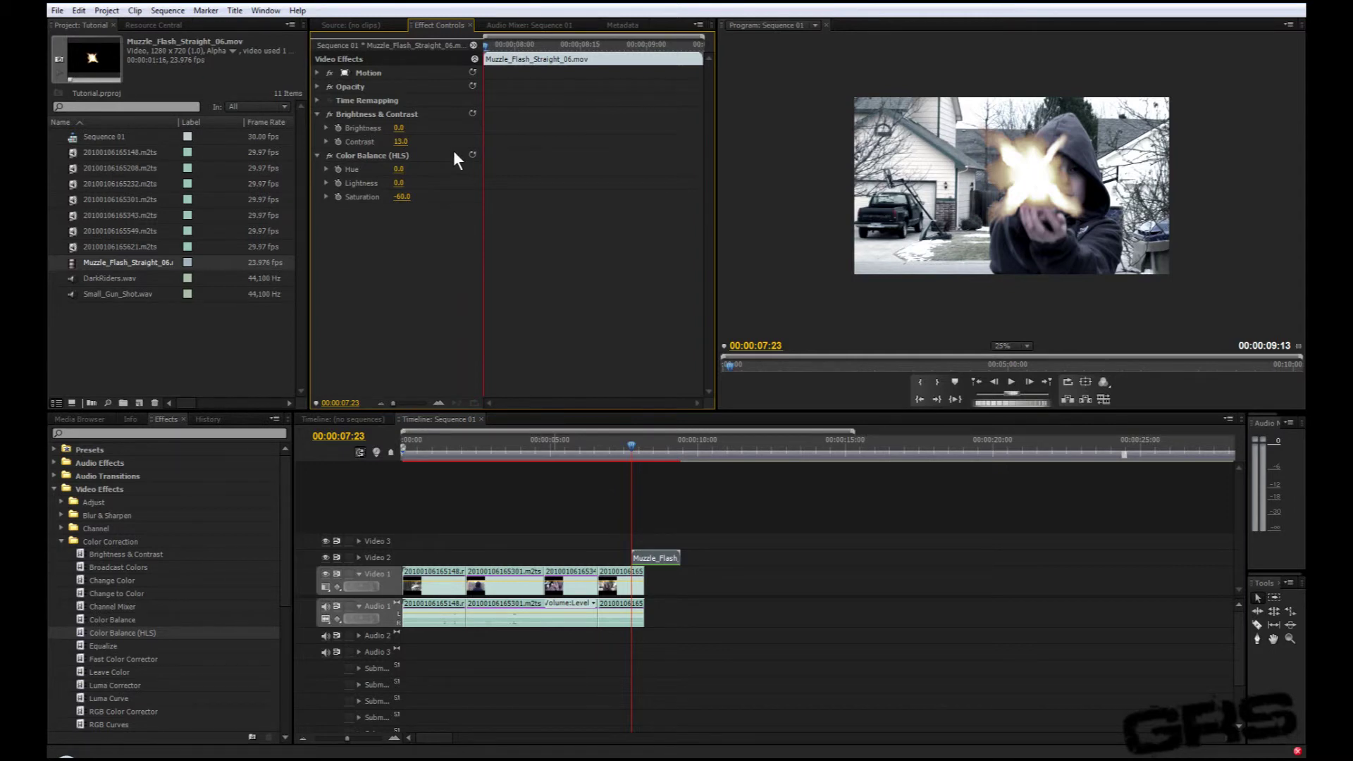
{"action": "left_click_drag", "start_coordinate": [402, 197], "coordinate": [411, 199]}
Place Small_Gun_Shot.wav on Audio 2 at 00:00:07:23, aligned with the muzzle flash start.
{"action": "left_click_drag", "start_coordinate": [70, 293], "coordinate": [637, 638]}
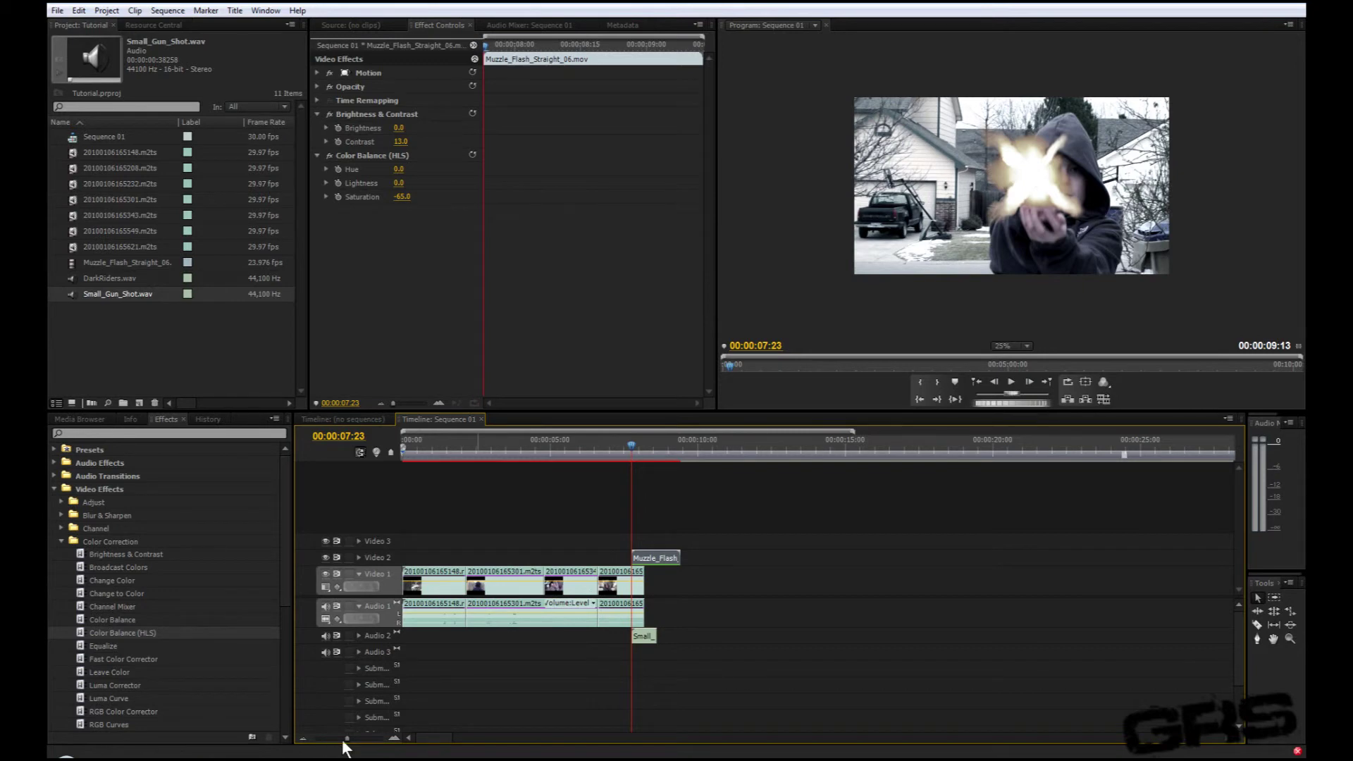
{"action": "left_click_drag", "start_coordinate": [342, 738], "coordinate": [360, 739]}
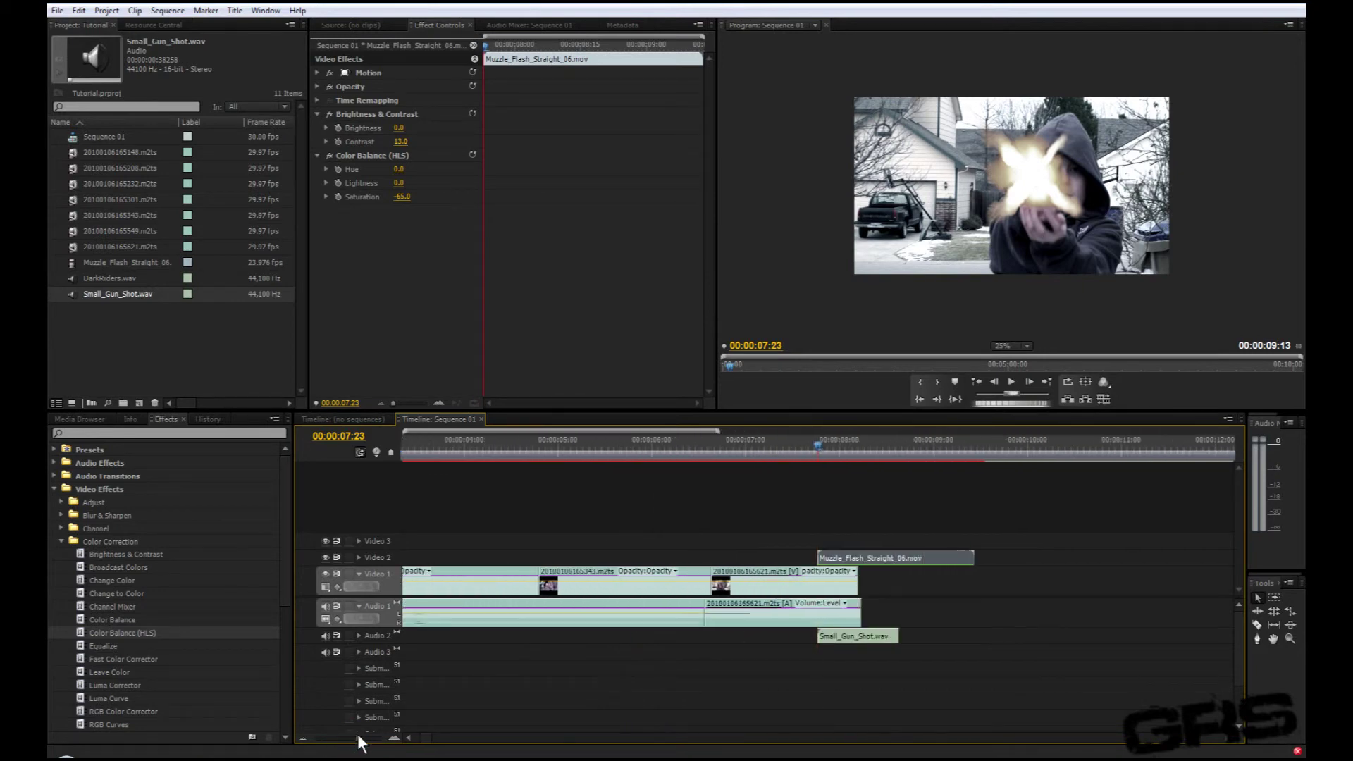
{"action": "left_click", "coordinate": [358, 634]}
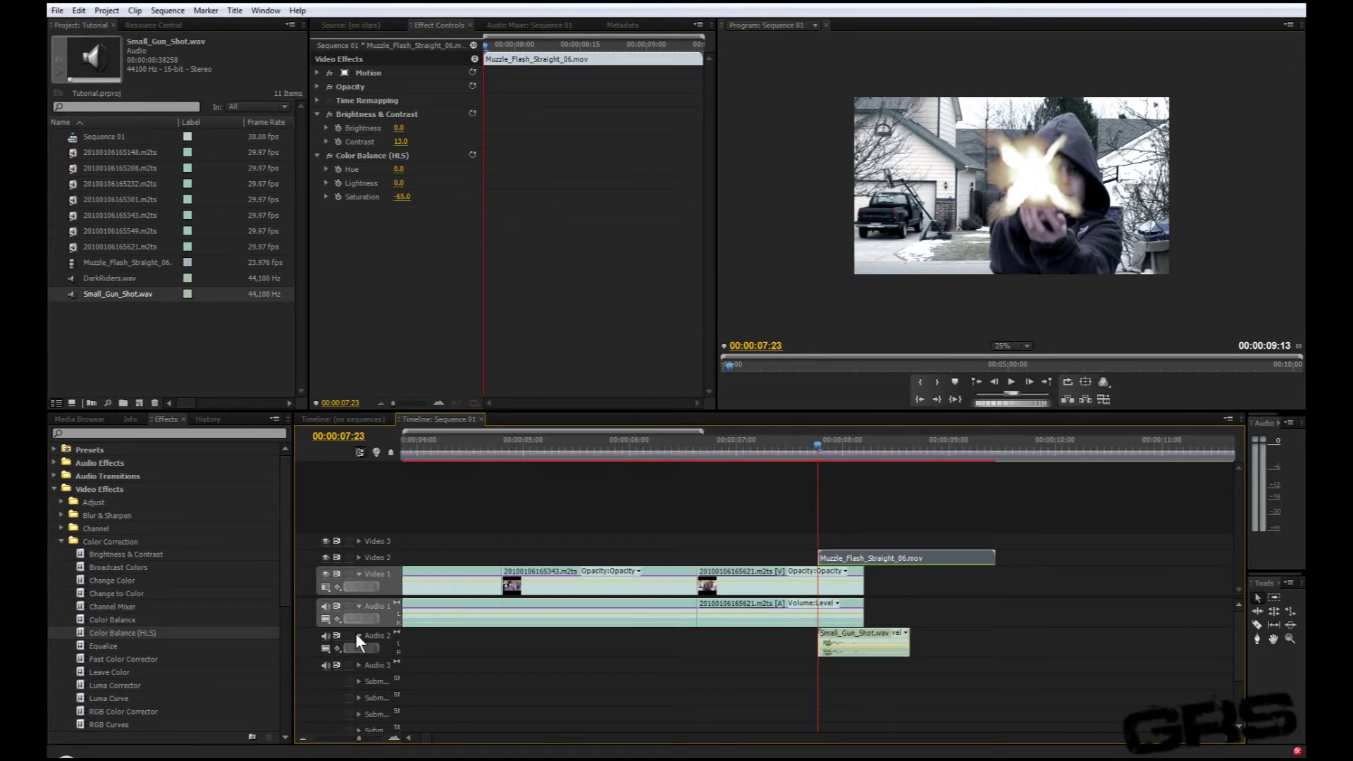
{"action": "left_click_drag", "start_coordinate": [825, 652], "coordinate": [832, 650]}
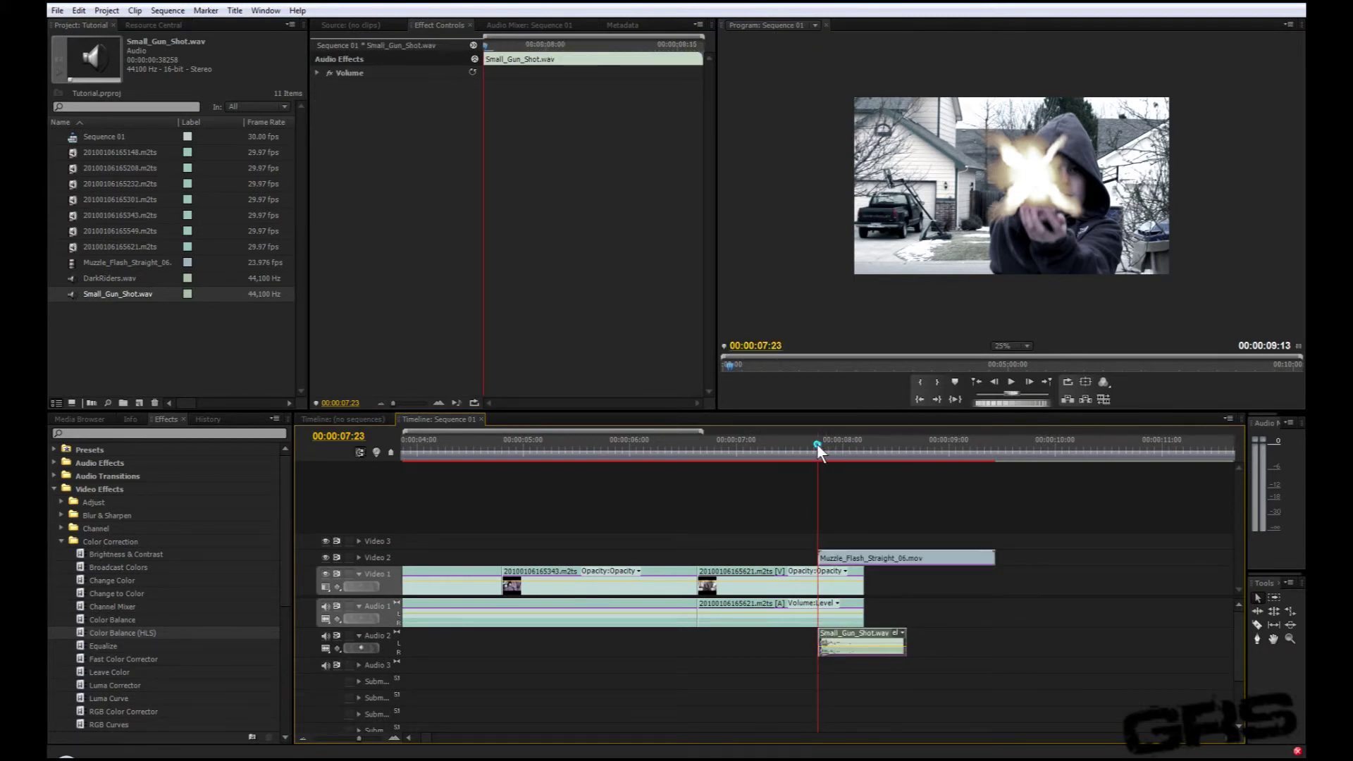
{"action": "mouse_move", "coordinate": [818, 445]}
{"action": "left_mouse_down"}
{"action": "mouse_move", "coordinate": [871, 437]}
{"action": "mouse_move", "coordinate": [818, 441]}
{"action": "left_mouse_up"}
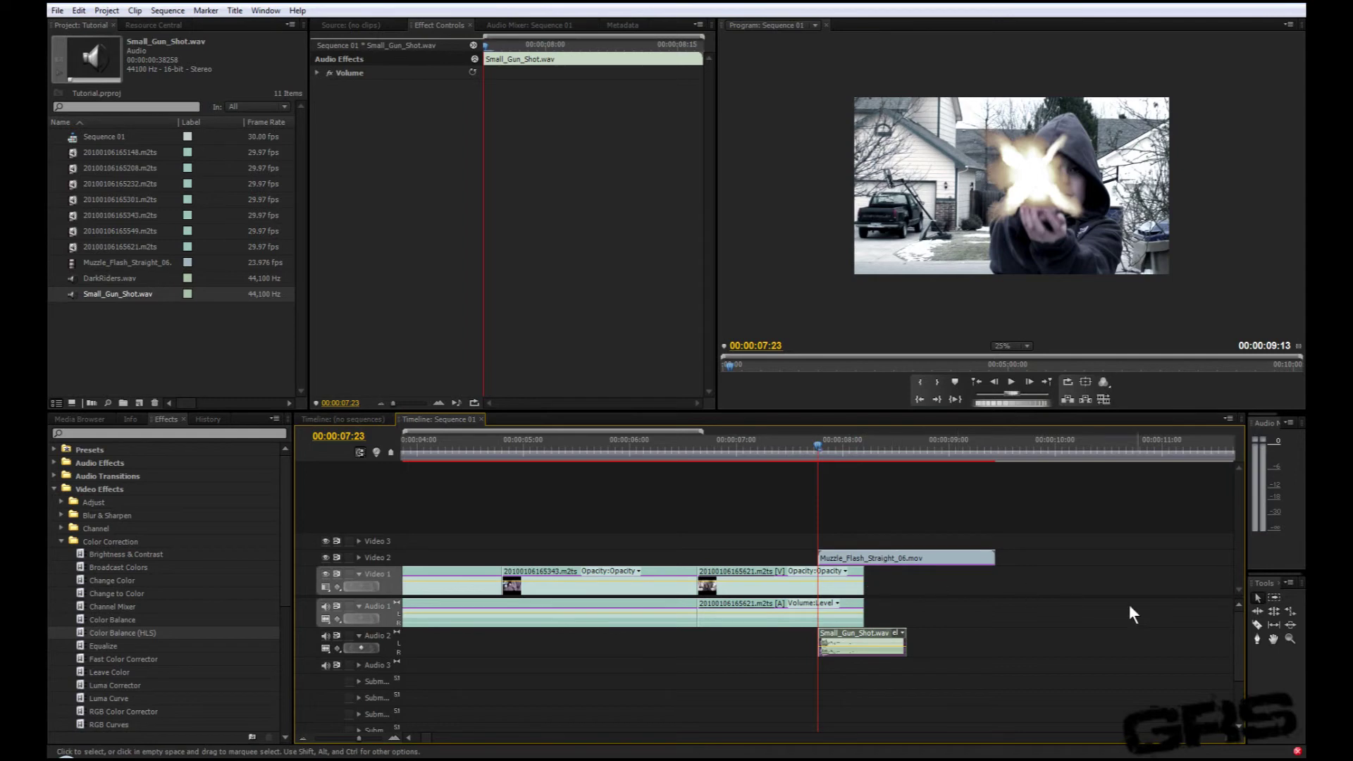
Rate-stretch the muzzle flash to 52.08% and the gunshot sound to 37.31% speed.
{"action": "left_click", "coordinate": [1291, 613]}
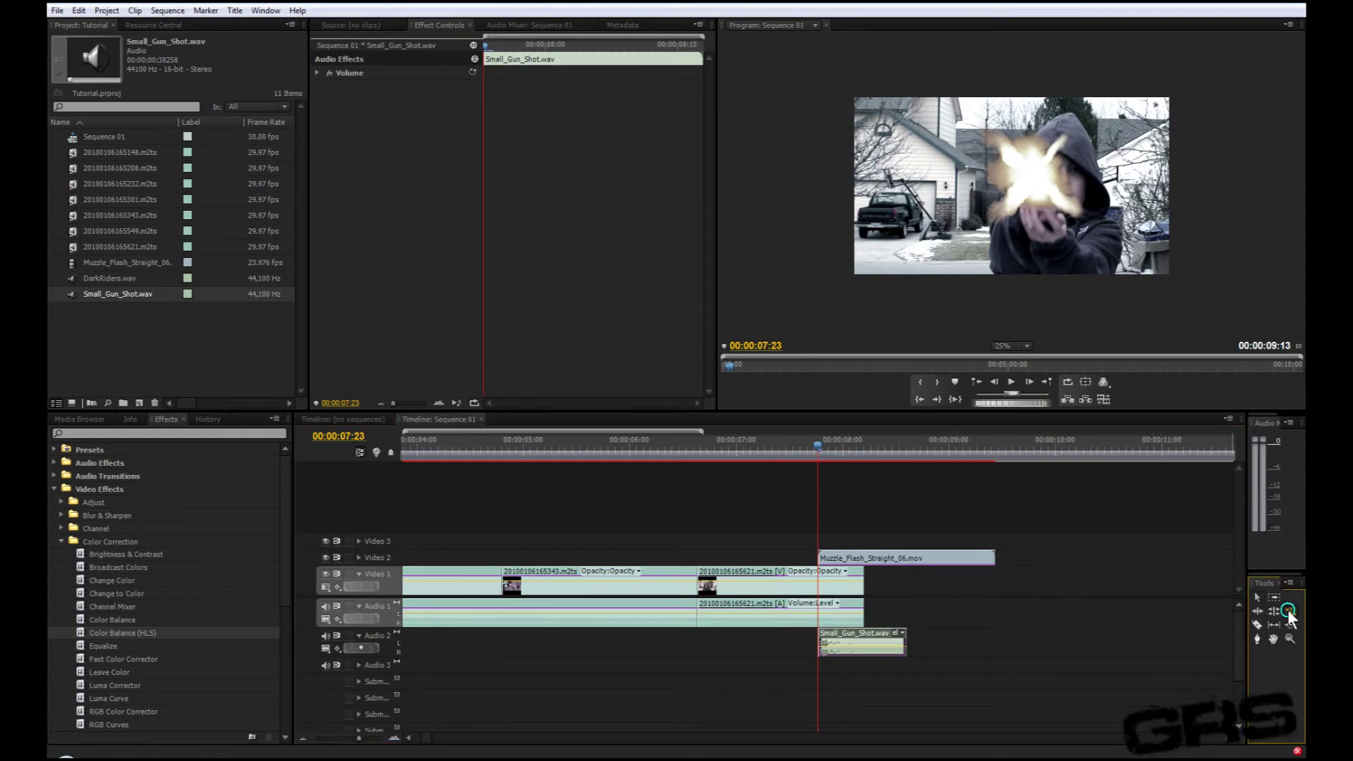
{"action": "left_click_drag", "start_coordinate": [994, 556], "coordinate": [1159, 558]}
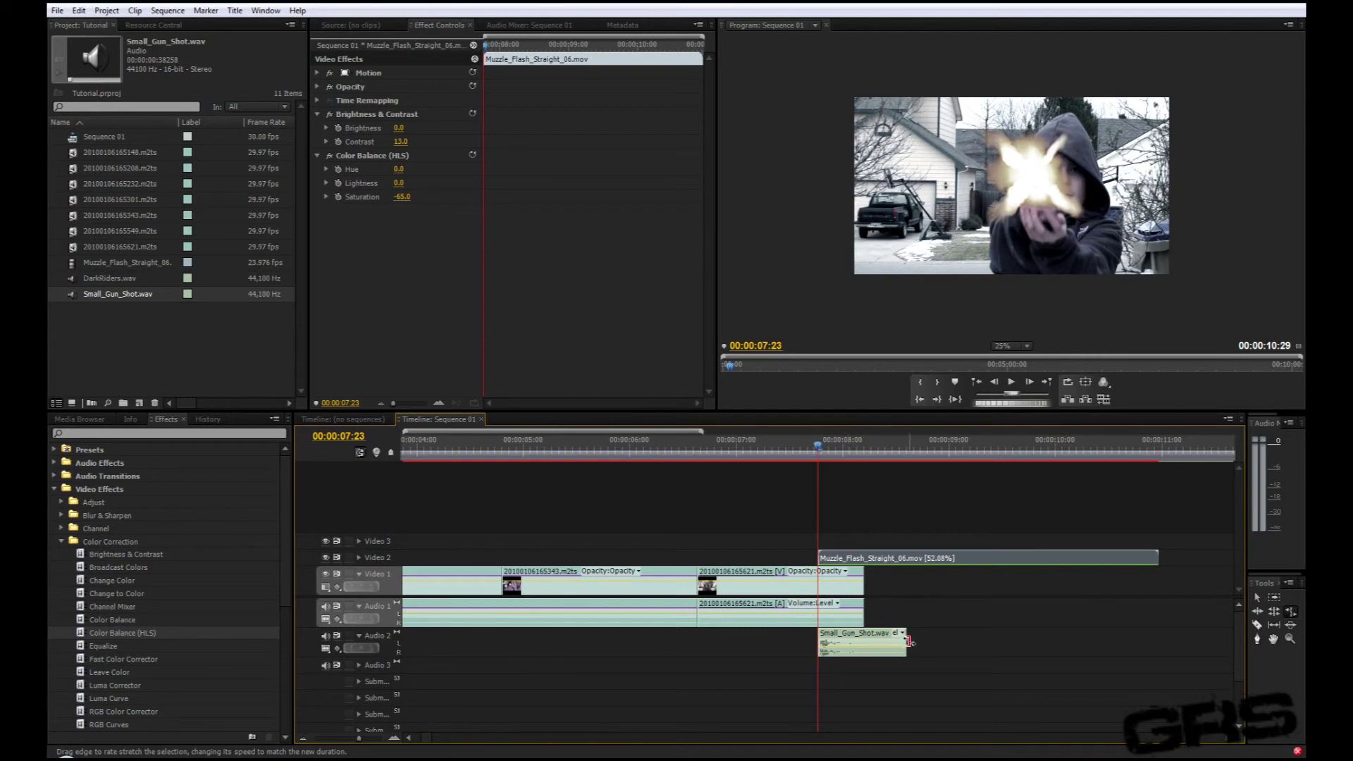
{"action": "left_click_drag", "start_coordinate": [906, 642], "coordinate": [1055, 642]}
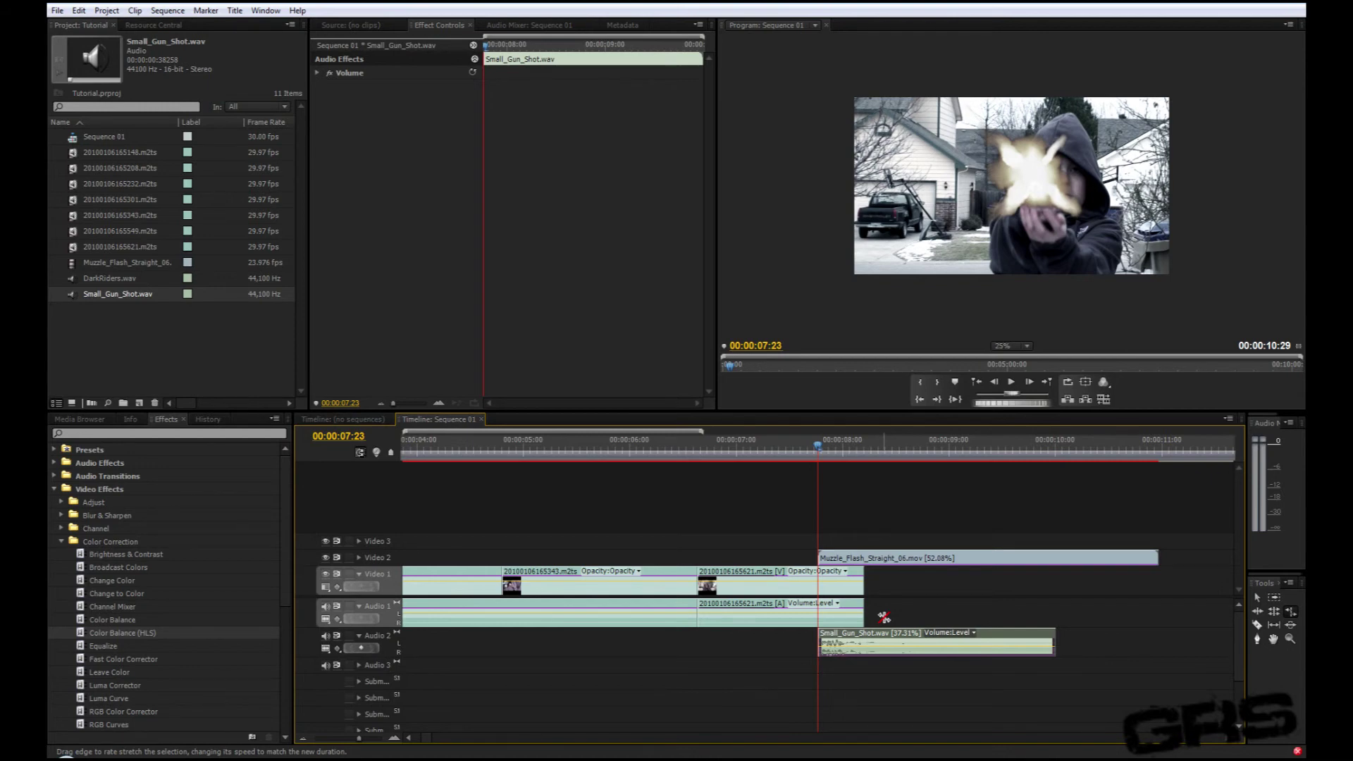
Razor the Video 1 footage at 00:00:07:23, the firing frame.
{"action": "key", "text": "c"}
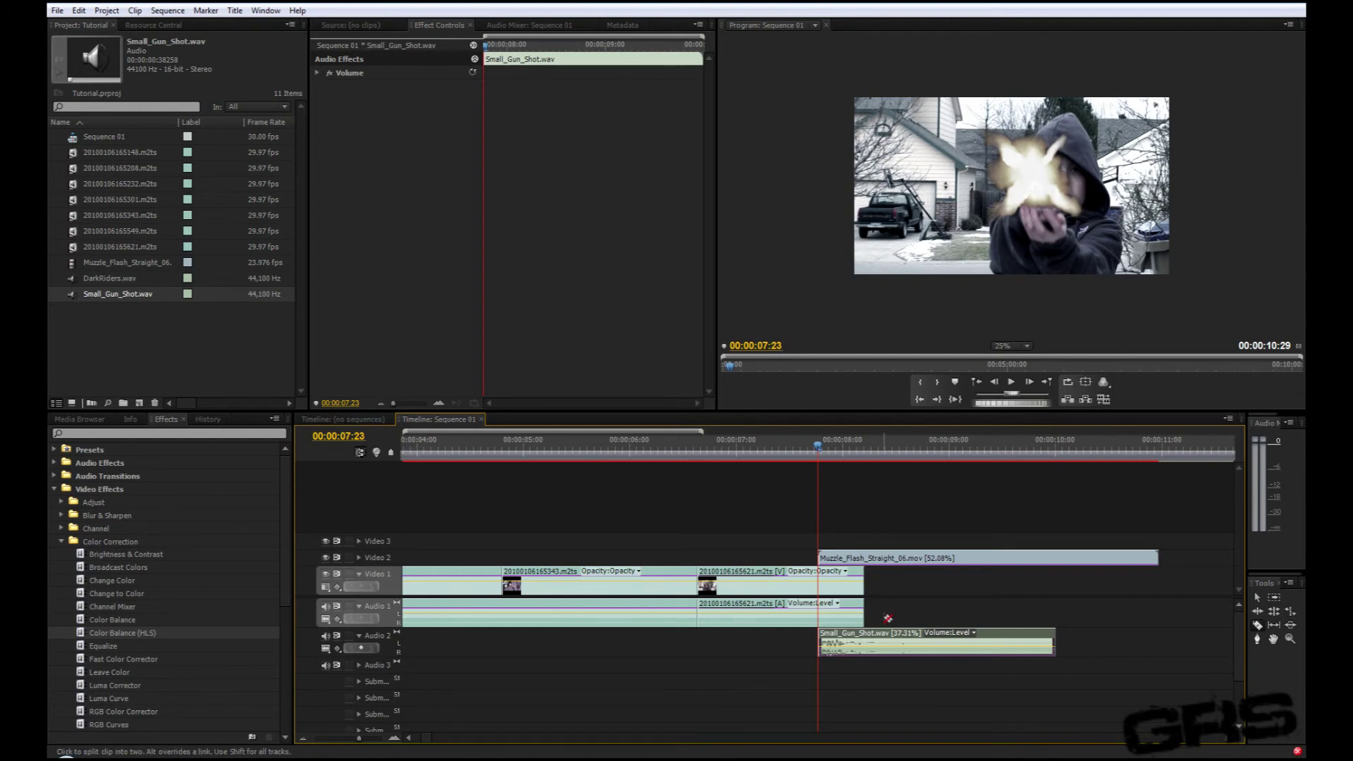
{"action": "left_click", "coordinate": [821, 587]}
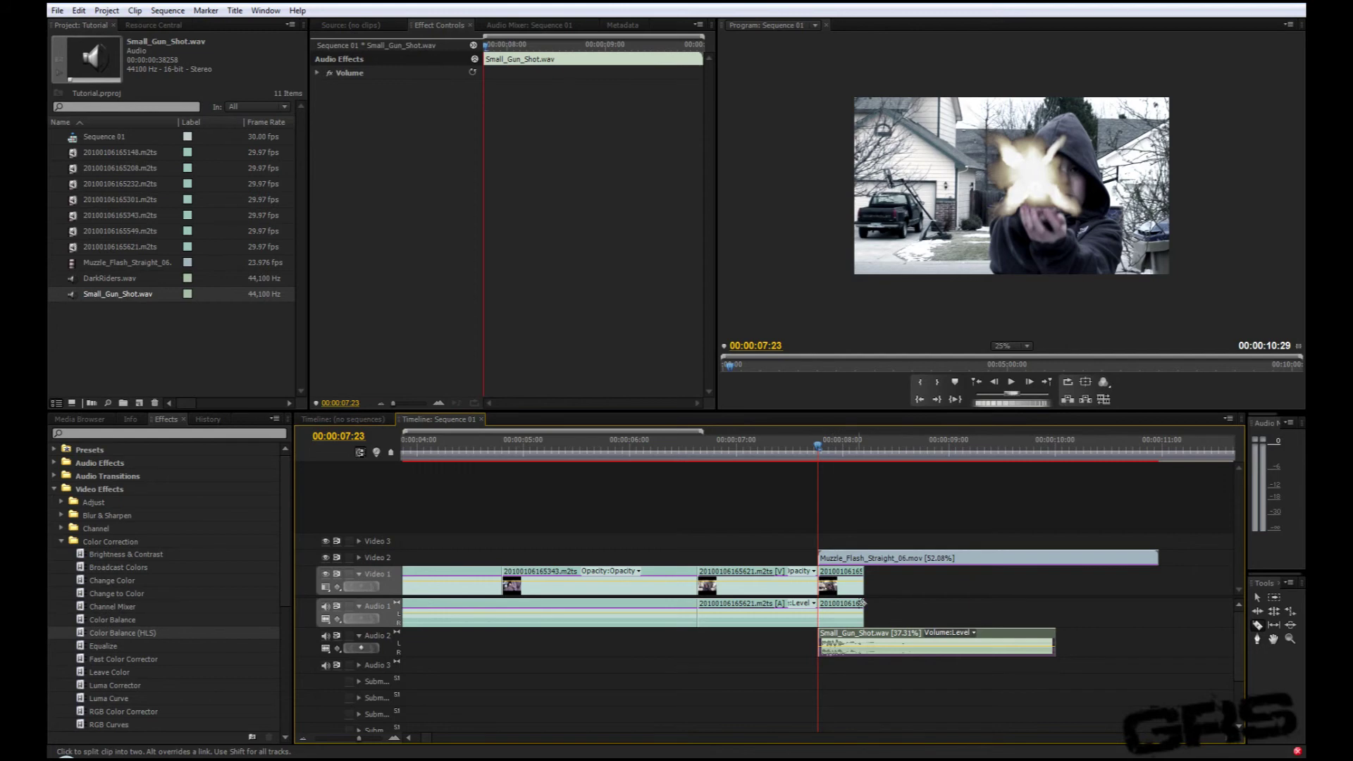
{"action": "key", "text": "v"}
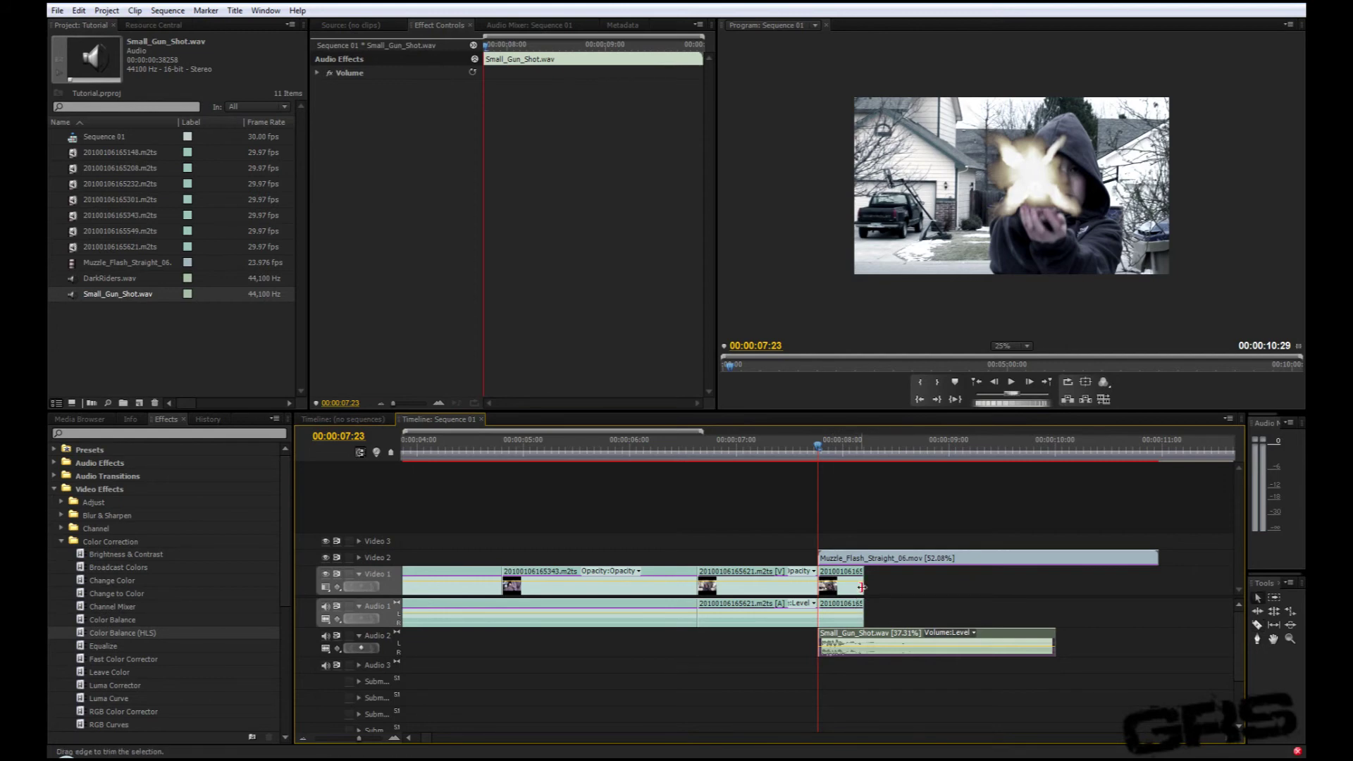
Rate-stretch the footage after the cut into slow motion and review it.
{"action": "left_click", "coordinate": [1291, 612]}
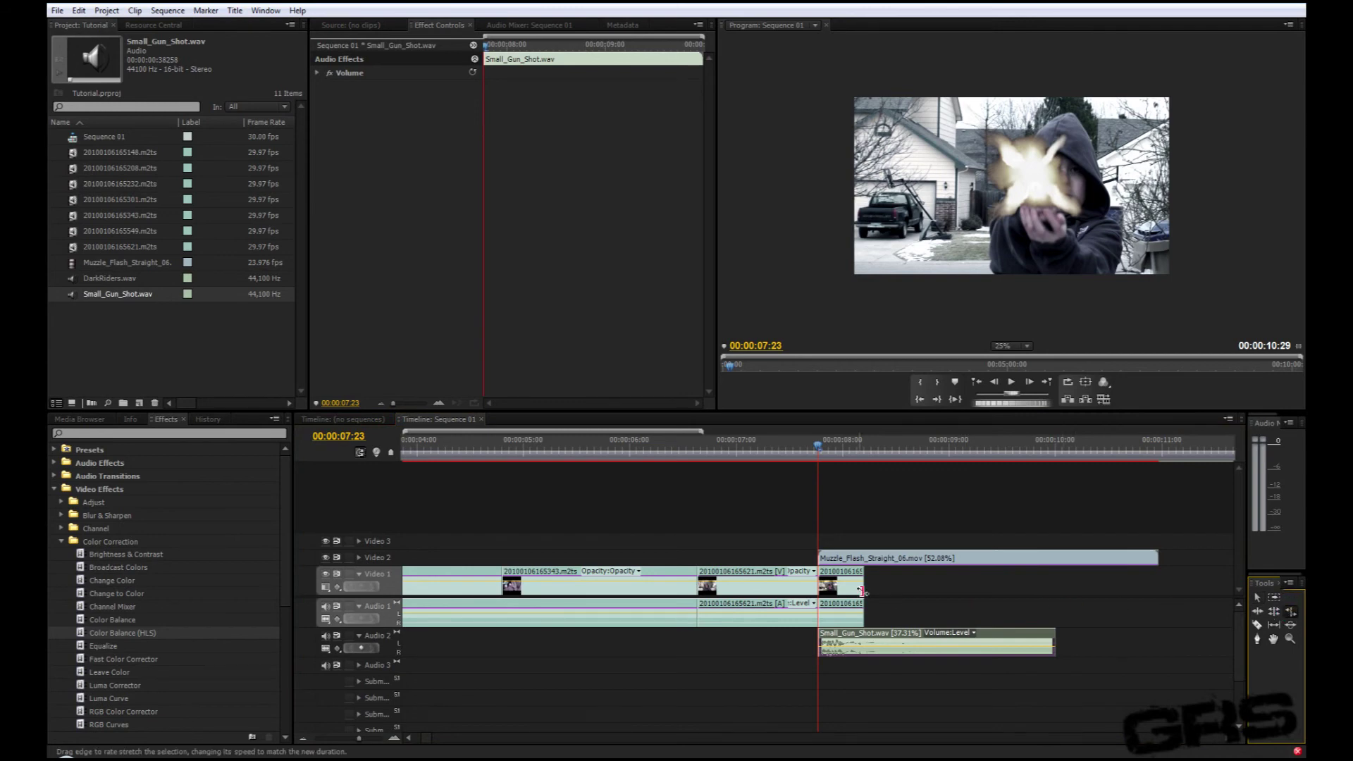
{"action": "left_click_drag", "start_coordinate": [863, 587], "coordinate": [897, 586]}
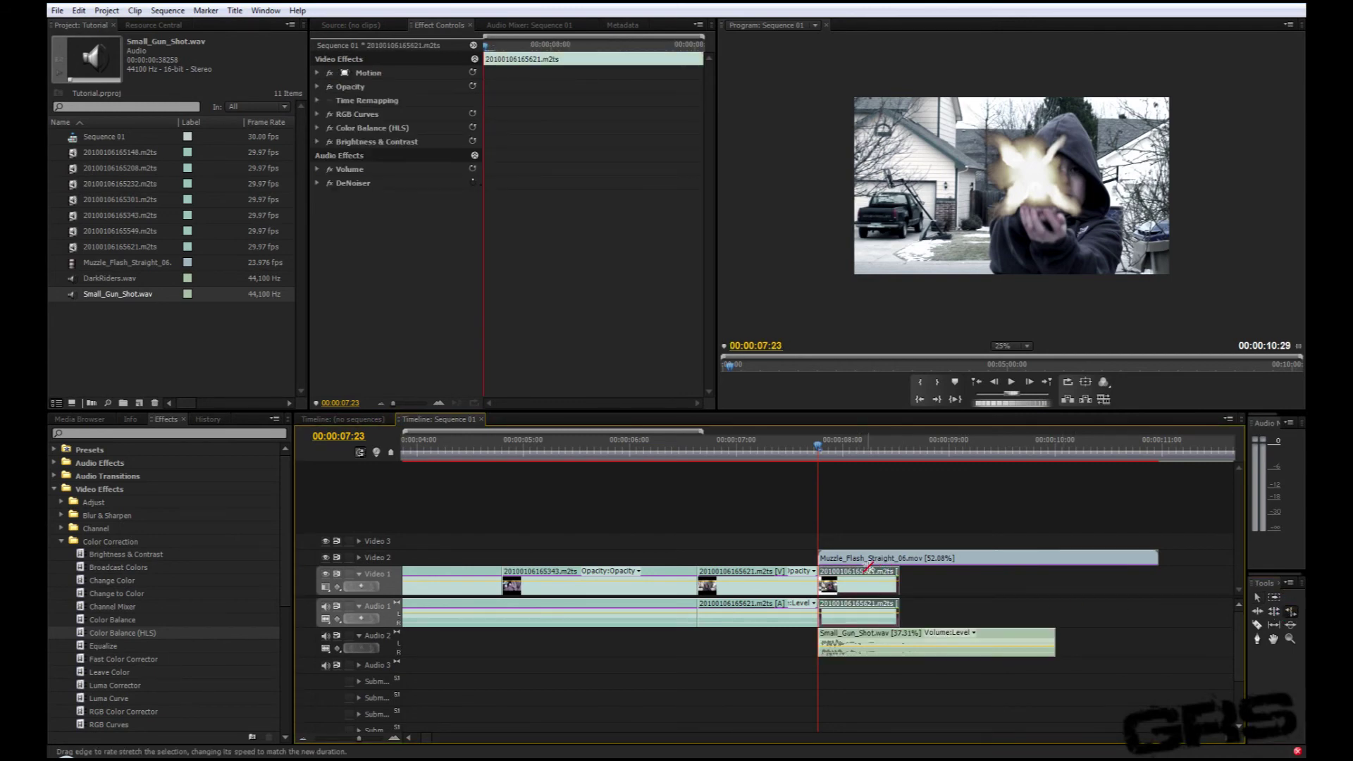
{"action": "key", "text": "ctrl+z"}
{"action": "left_click", "coordinate": [831, 444]}
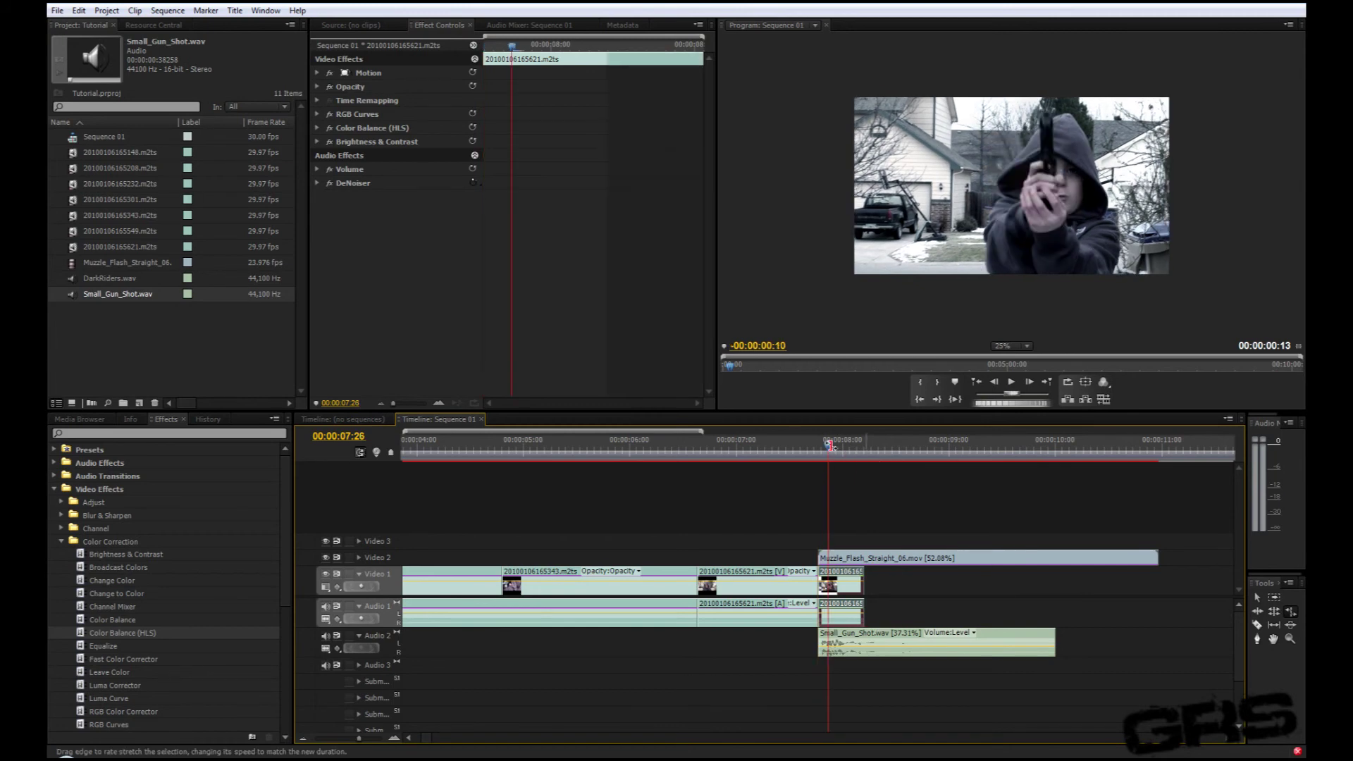